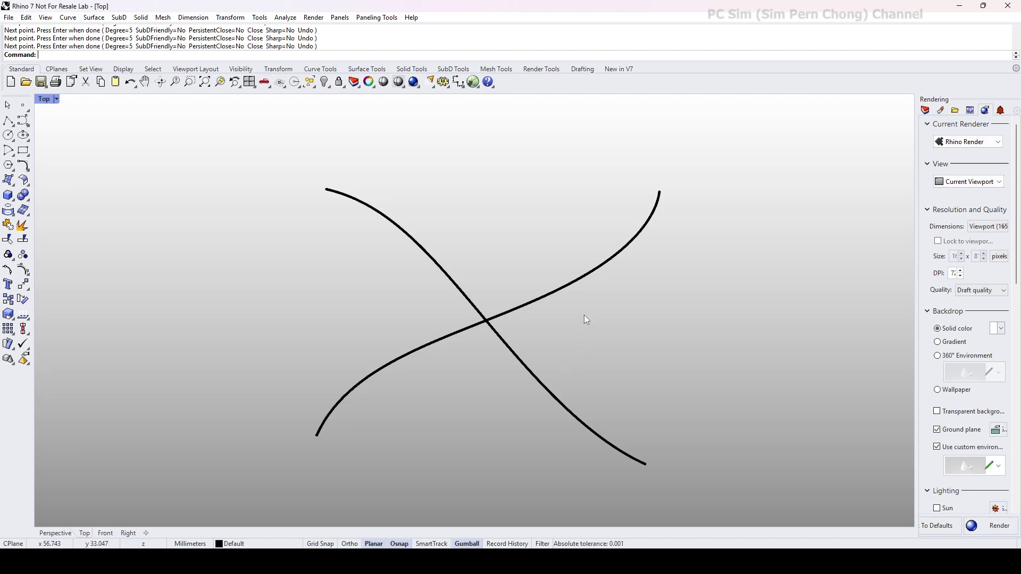
- Open Grasshopper beside the two crossing curves in the Rhino Top view
{"action": "left_click", "coordinate": [574, 289]}
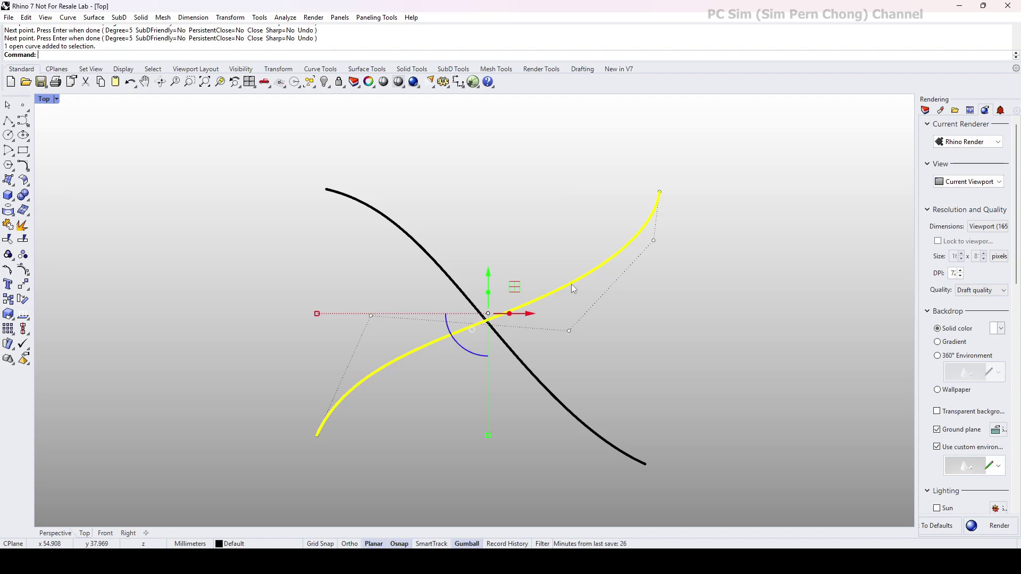
{"action": "left_click", "coordinate": [545, 382]}
{"action": "key", "text": "Escape"}
{"action": "right_click_drag", "start_coordinate": [659, 363], "coordinate": [462, 365]}
{"action": "left_click", "coordinate": [473, 82]}
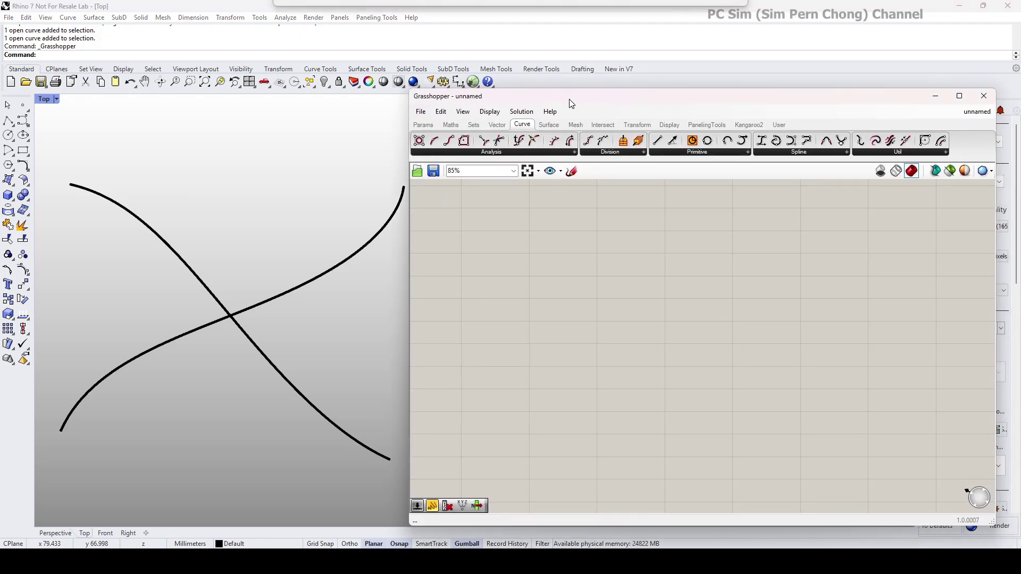
- Place two Curve parameters on the Grasshopper canvas, one above the other
{"action": "left_click", "coordinate": [426, 125]}
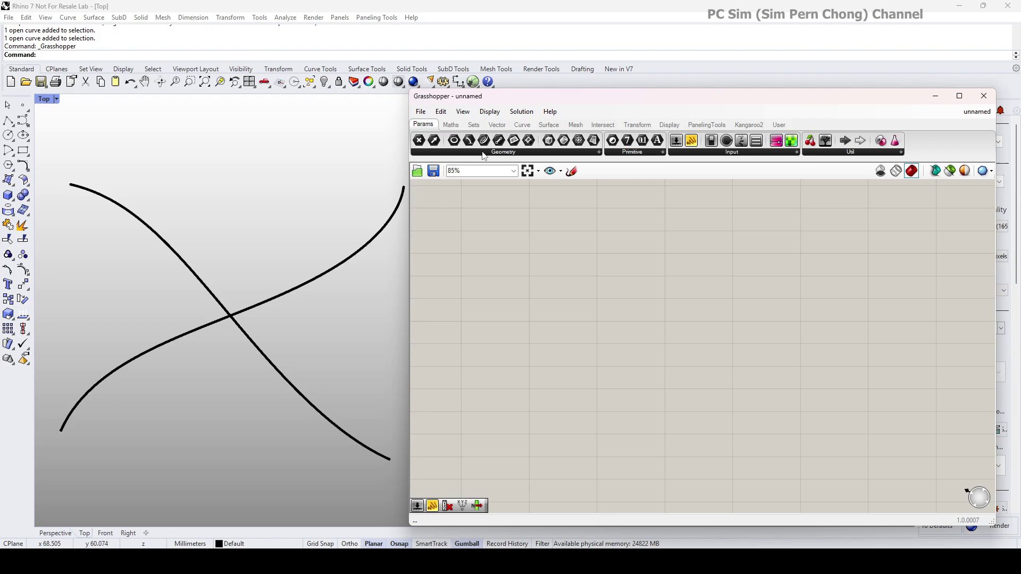
{"action": "left_click", "coordinate": [453, 152]}
{"action": "left_click_drag", "start_coordinate": [470, 211], "coordinate": [522, 395]}
{"action": "scroll", "coordinate": [521, 263], "scroll_direction": "up", "scroll_amount": 5}
{"action": "left_click", "coordinate": [521, 262]}
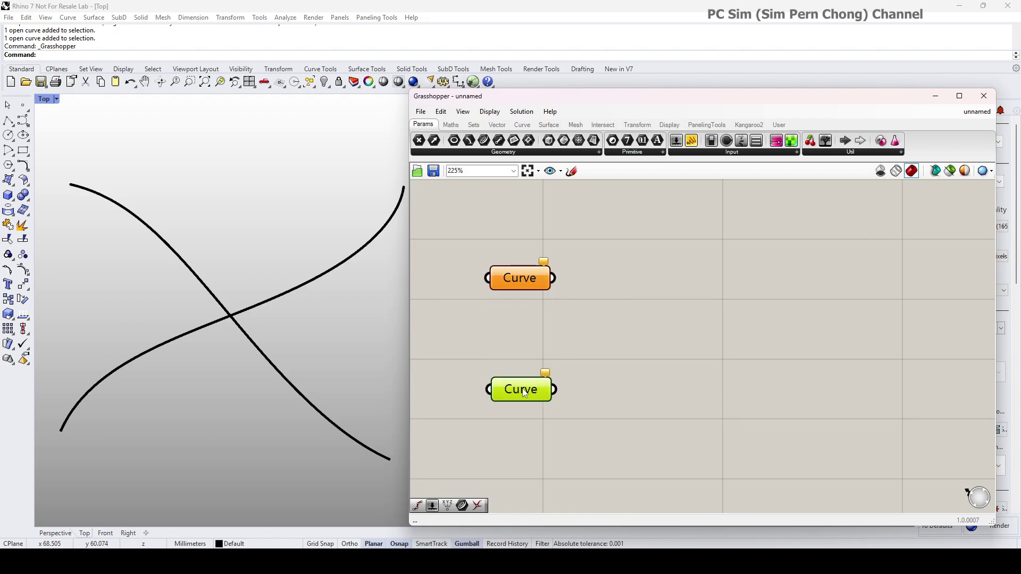
- Reference the curve rising to the right in the upper Curve parameter and the descending curve in the lower one
{"action": "right_click", "coordinate": [531, 279]}
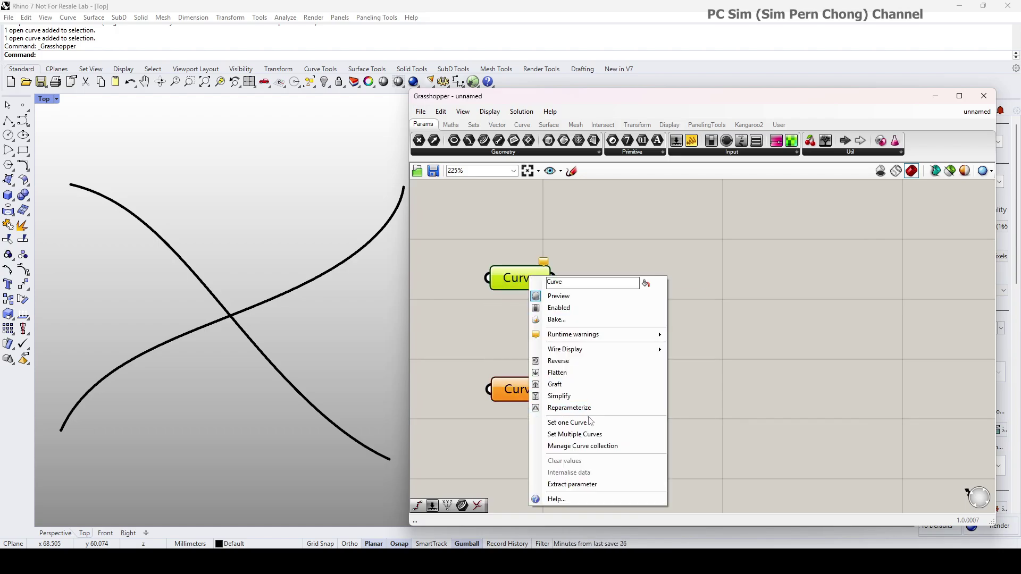
{"action": "left_click", "coordinate": [591, 424]}
{"action": "left_click", "coordinate": [334, 270]}
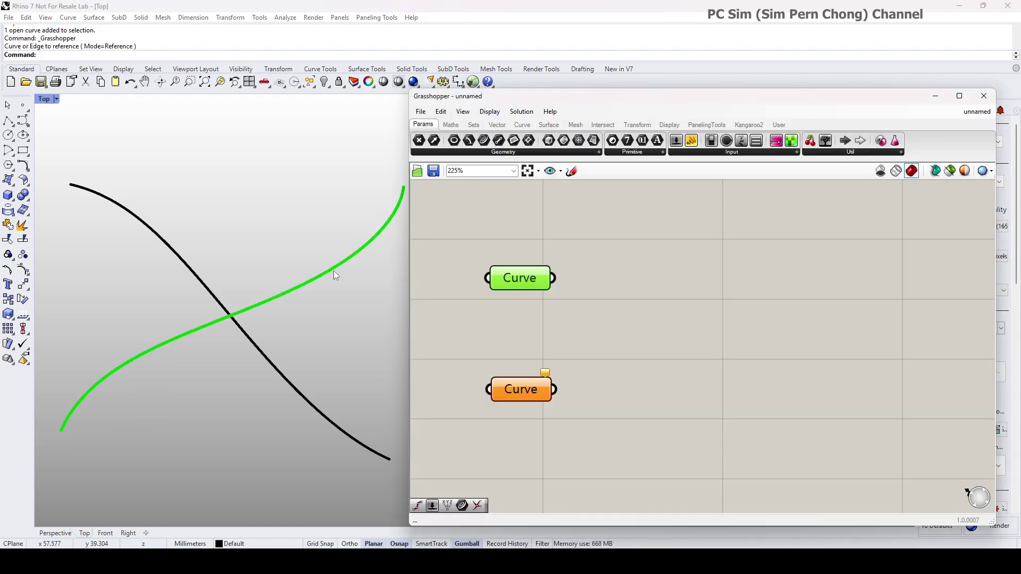
{"action": "right_click", "coordinate": [525, 393]}
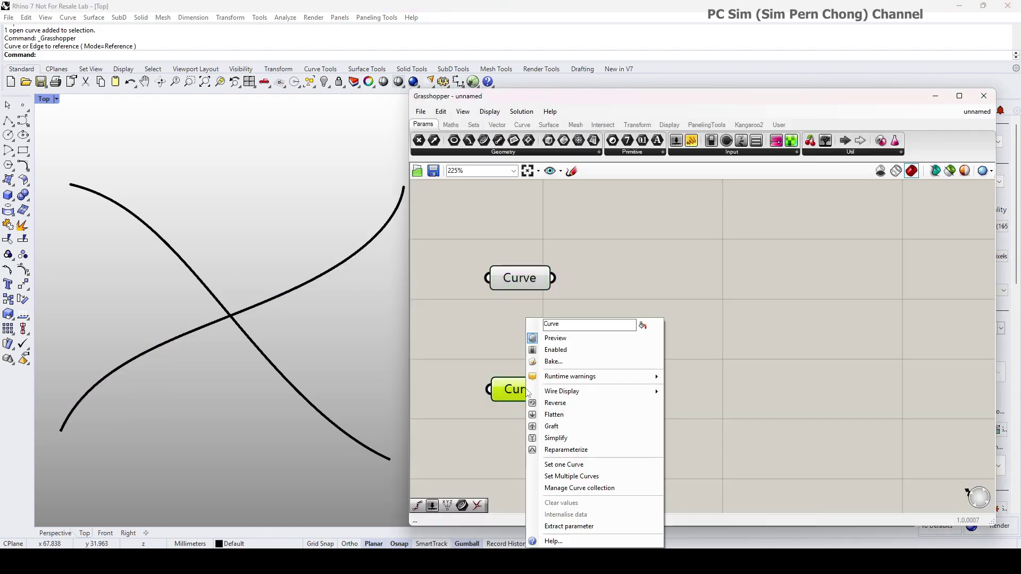
{"action": "left_click", "coordinate": [562, 463]}
{"action": "left_click", "coordinate": [362, 443]}
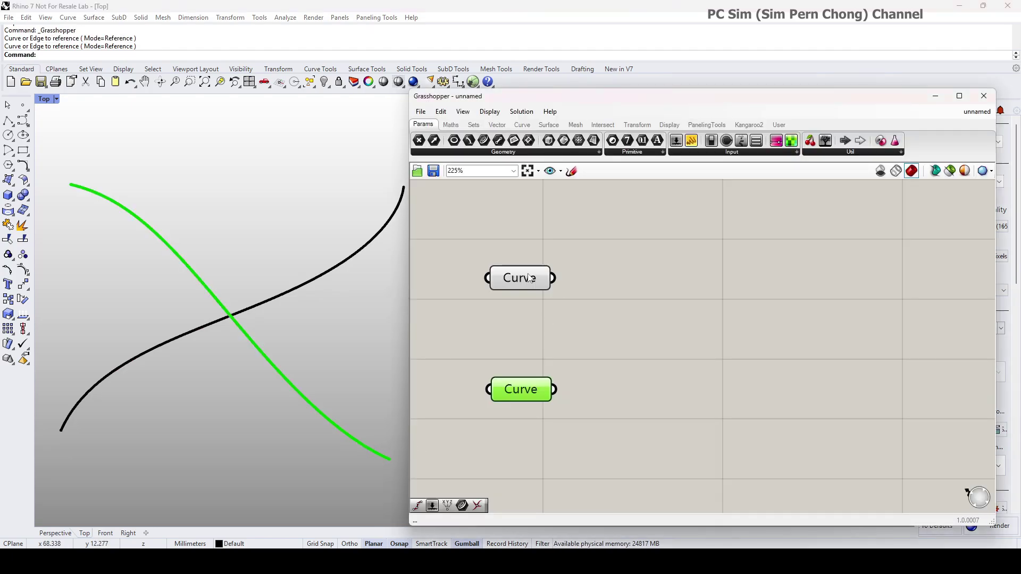
- Line up the two Curve parameters vertically and move them closer together
{"action": "left_click", "coordinate": [531, 296]}
{"action": "left_click", "coordinate": [522, 390]}
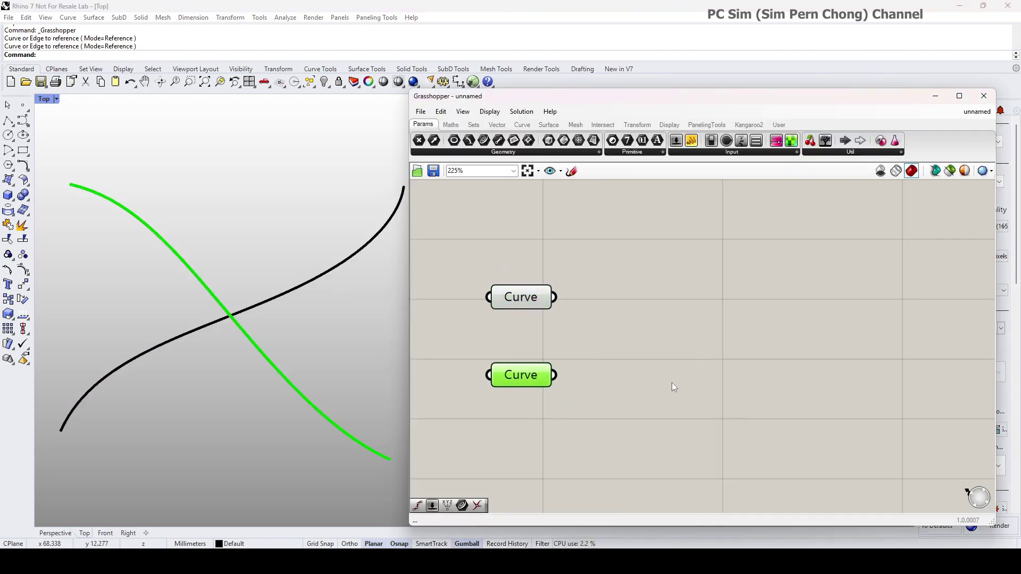
{"action": "right_click_drag", "start_coordinate": [672, 381], "coordinate": [668, 369]}
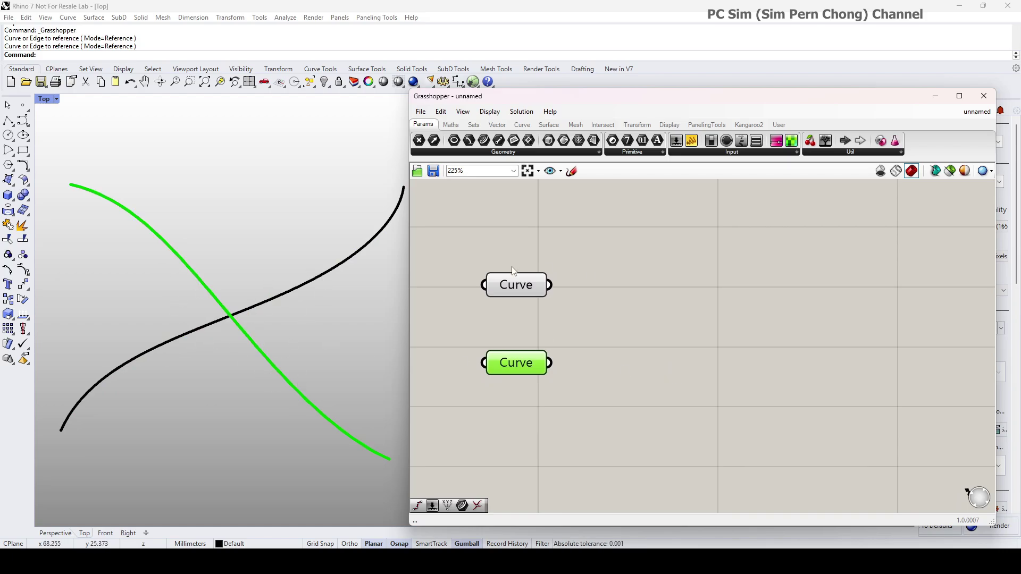
{"action": "right_click_drag", "start_coordinate": [691, 315], "coordinate": [677, 309]}
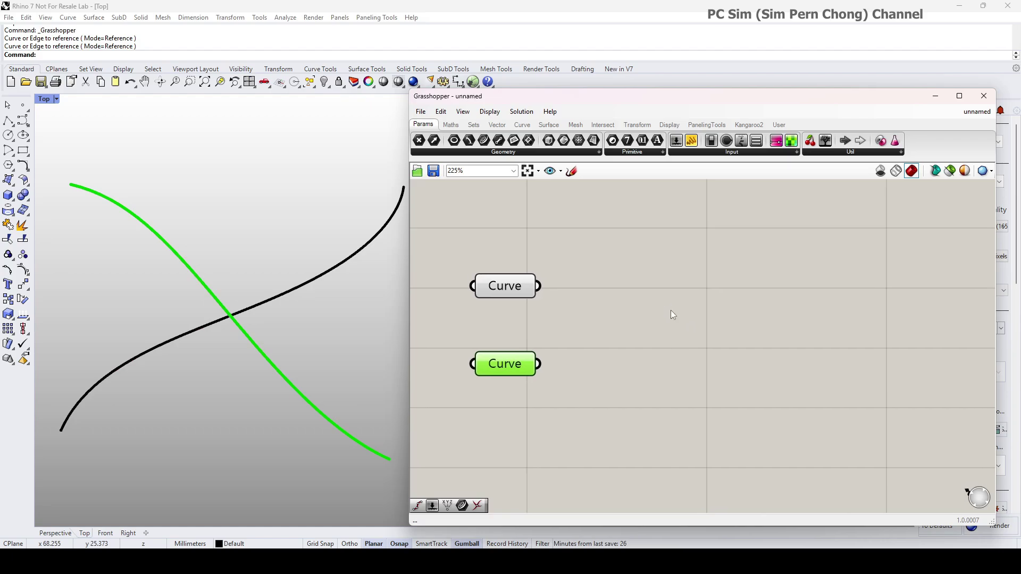
- Add a Curve | Curve intersection component to the right of the two Curve parameters
{"action": "left_click", "coordinate": [603, 125]}
{"action": "left_click", "coordinate": [627, 155]}
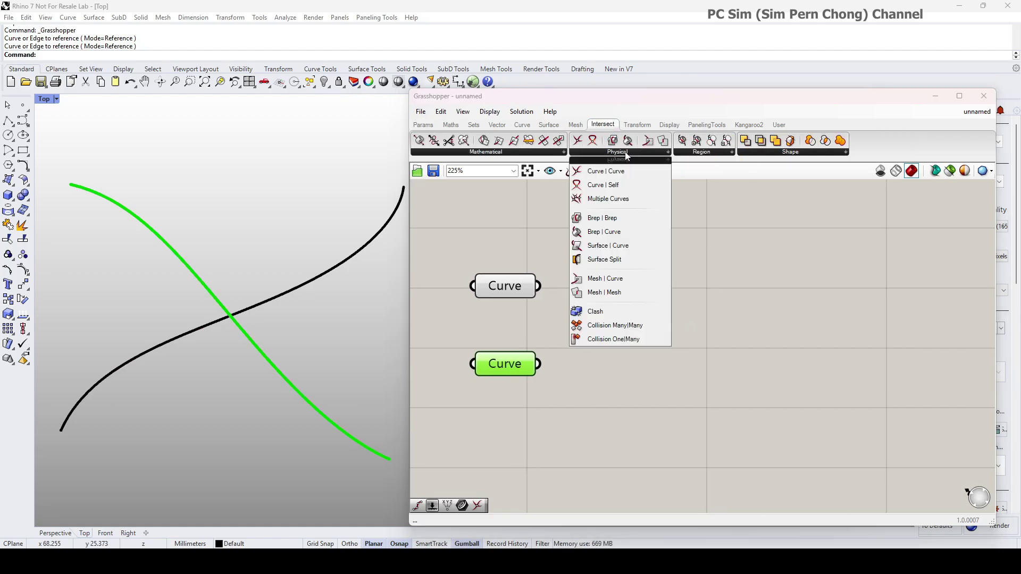
{"action": "left_click", "coordinate": [602, 171]}
{"action": "left_click", "coordinate": [730, 309]}
{"action": "left_click_drag", "start_coordinate": [730, 308], "coordinate": [734, 341]}
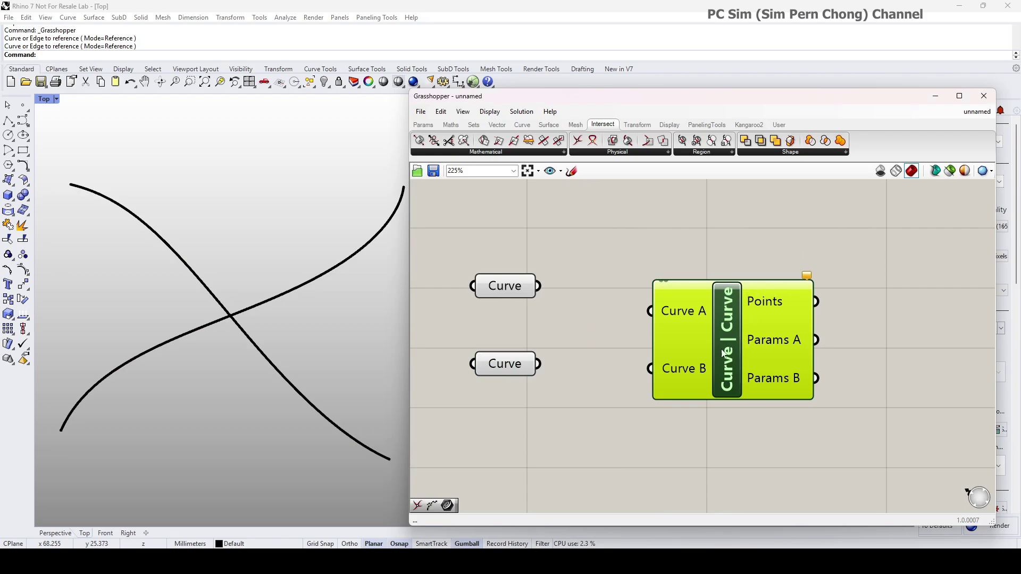
- Connect the upper Curve to Curve A and the lower Curve to Curve B, and reposition the intersection component
{"action": "left_click", "coordinate": [509, 286]}
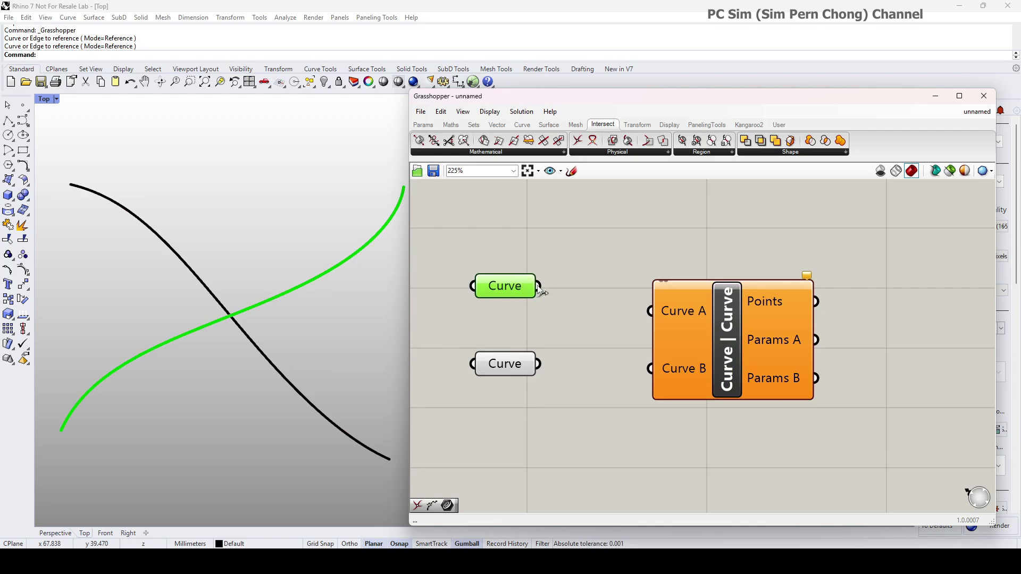
{"action": "left_click_drag", "start_coordinate": [539, 287], "coordinate": [649, 311]}
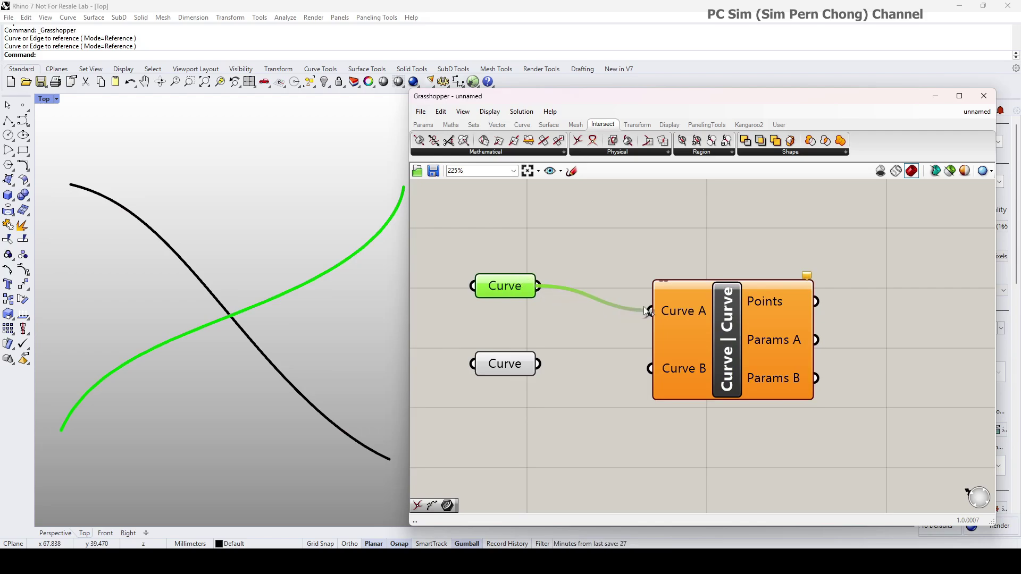
{"action": "left_click", "coordinate": [543, 368]}
{"action": "left_click_drag", "start_coordinate": [539, 365], "coordinate": [650, 368]}
{"action": "left_click", "coordinate": [726, 362]}
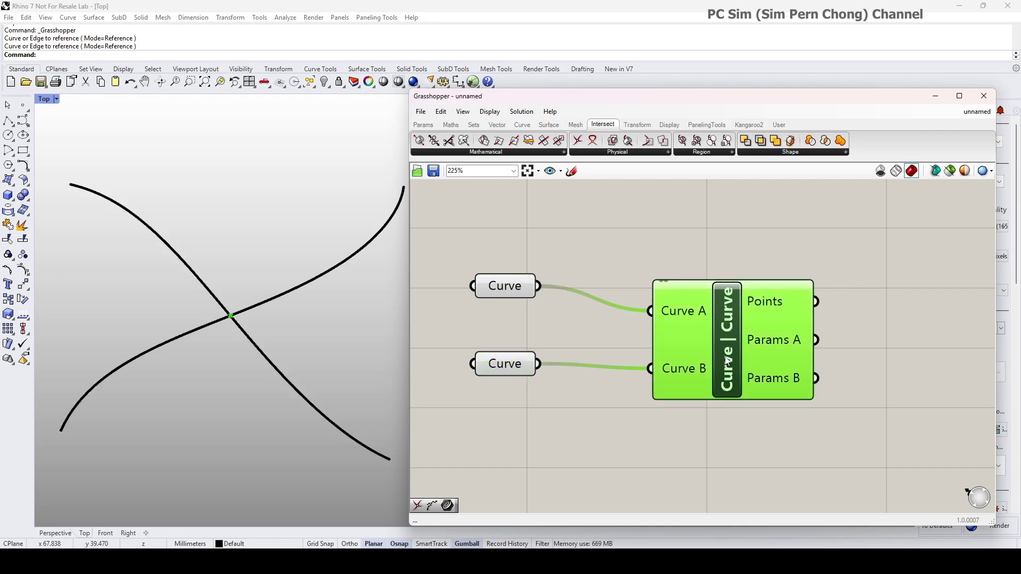
{"action": "left_click_drag", "start_coordinate": [726, 361], "coordinate": [681, 382]}
- Add a Shatter component to the right of the Curve | Curve component
{"action": "scroll", "coordinate": [681, 381], "scroll_direction": "down", "scroll_amount": 2}
{"action": "right_click_drag", "start_coordinate": [687, 378], "coordinate": [596, 363]}
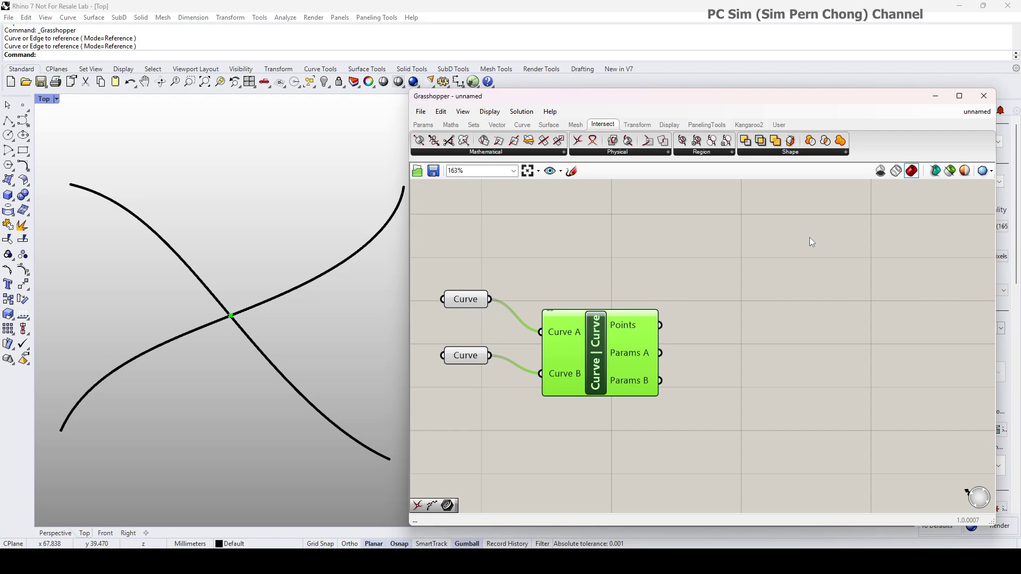
{"action": "double_click", "coordinate": [813, 254]}
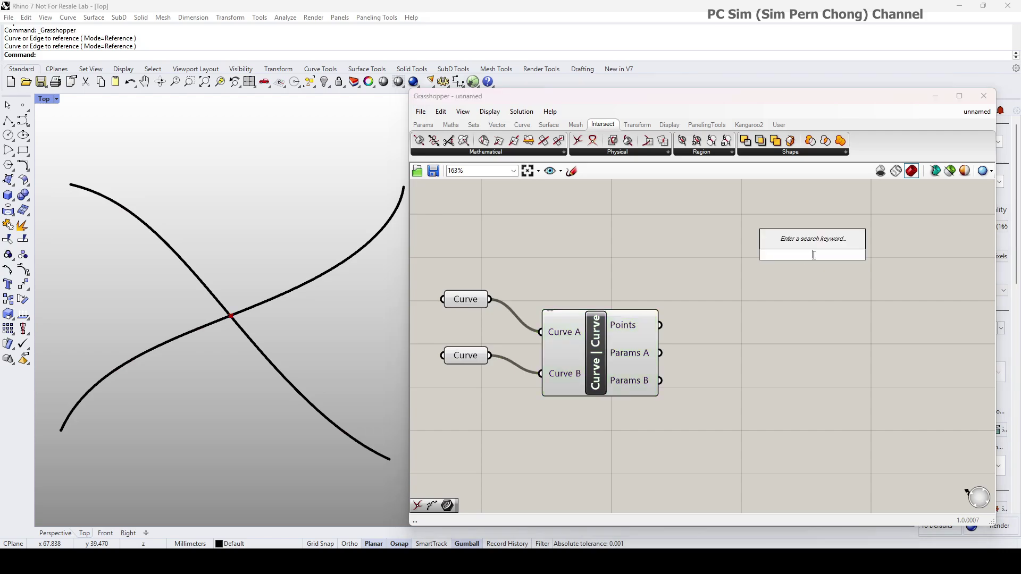
{"action": "type", "text": "shatt"}
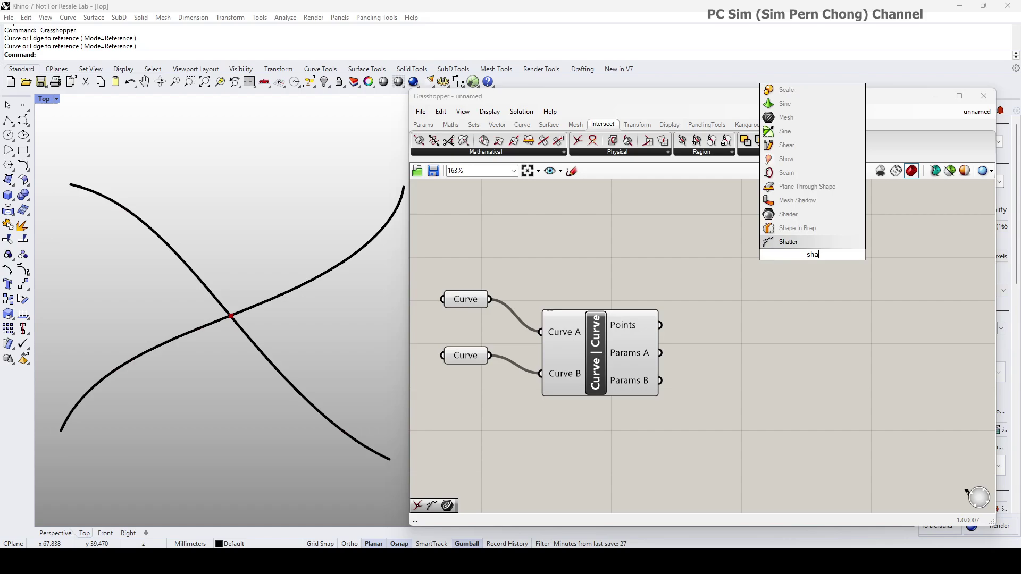
{"action": "left_click", "coordinate": [821, 243]}
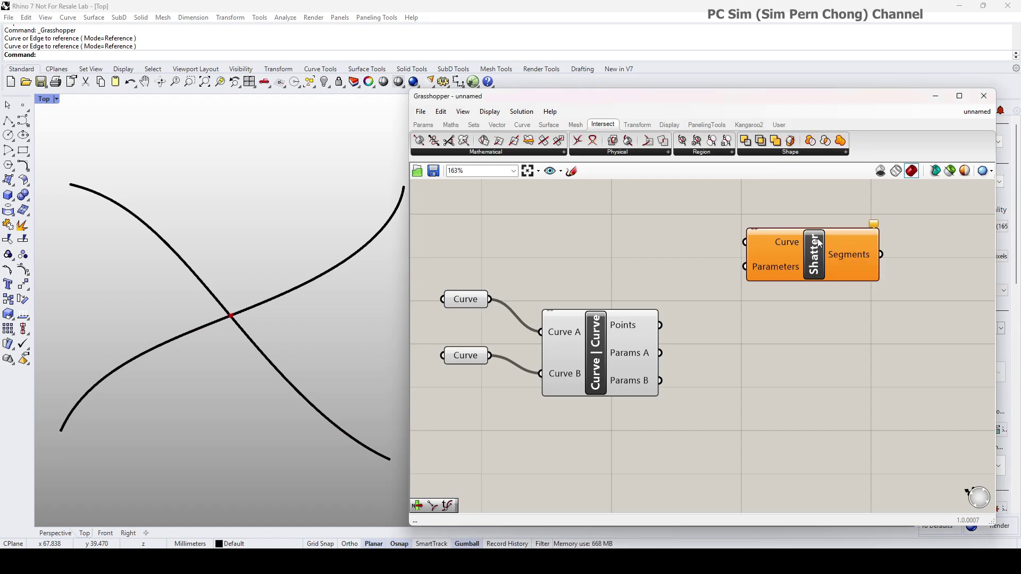
{"action": "left_click_drag", "start_coordinate": [819, 260], "coordinate": [830, 301]}
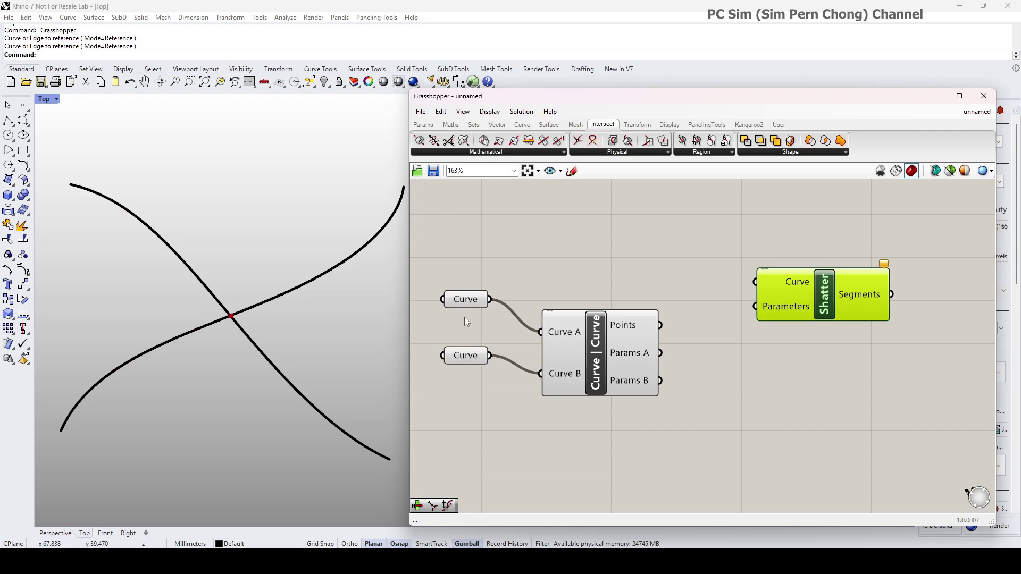
- Connect the upper Curve parameter to the Curve input of the Shatter component
{"action": "left_click", "coordinate": [465, 301]}
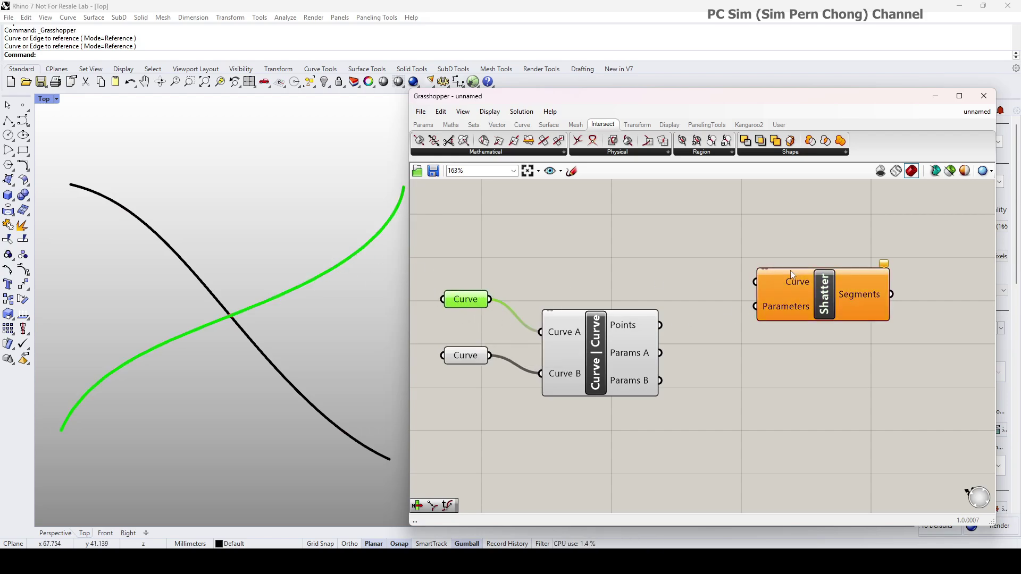
{"action": "left_click_drag", "start_coordinate": [490, 299], "coordinate": [755, 282]}
{"action": "left_click", "coordinate": [795, 305]}
{"action": "scroll", "coordinate": [787, 314], "scroll_direction": "up", "scroll_amount": 5}
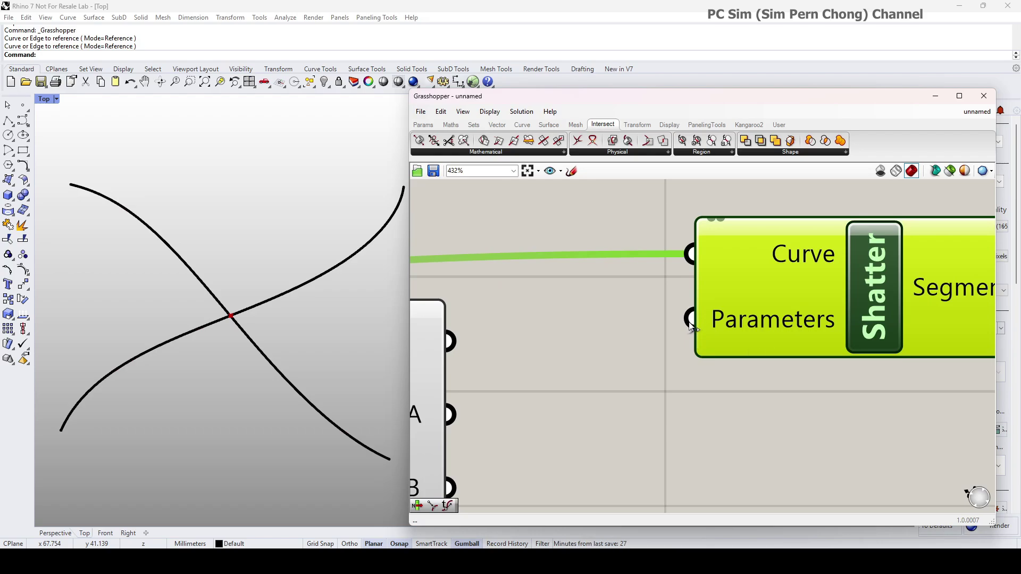
{"action": "scroll", "coordinate": [702, 330], "scroll_direction": "down", "scroll_amount": 3}
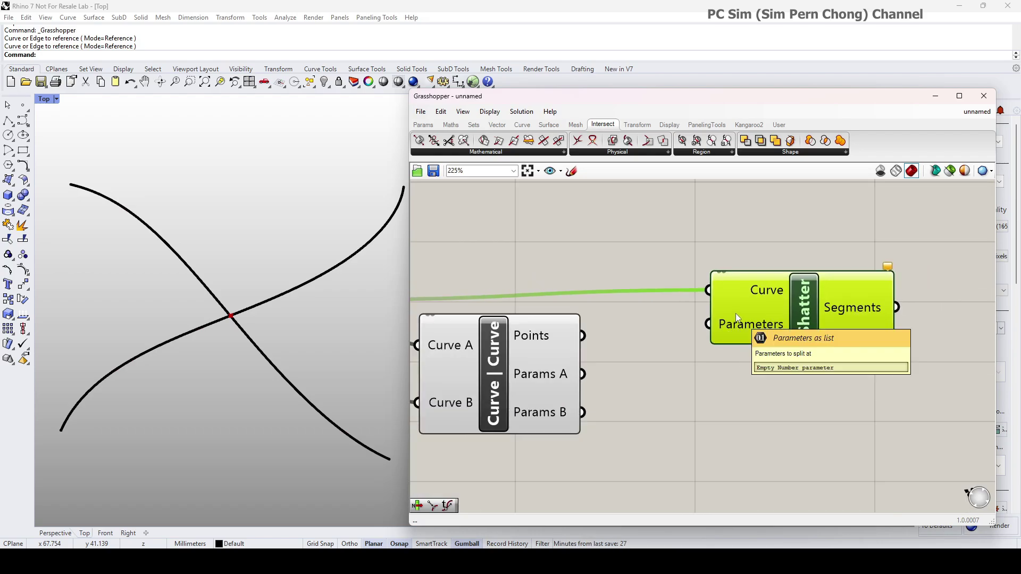
{"action": "right_click_drag", "start_coordinate": [736, 313], "coordinate": [802, 279]}
- Connect the Params A output of Curve | Curve to the Parameters input of Shatter
{"action": "left_click_drag", "start_coordinate": [588, 353], "coordinate": [612, 380]}
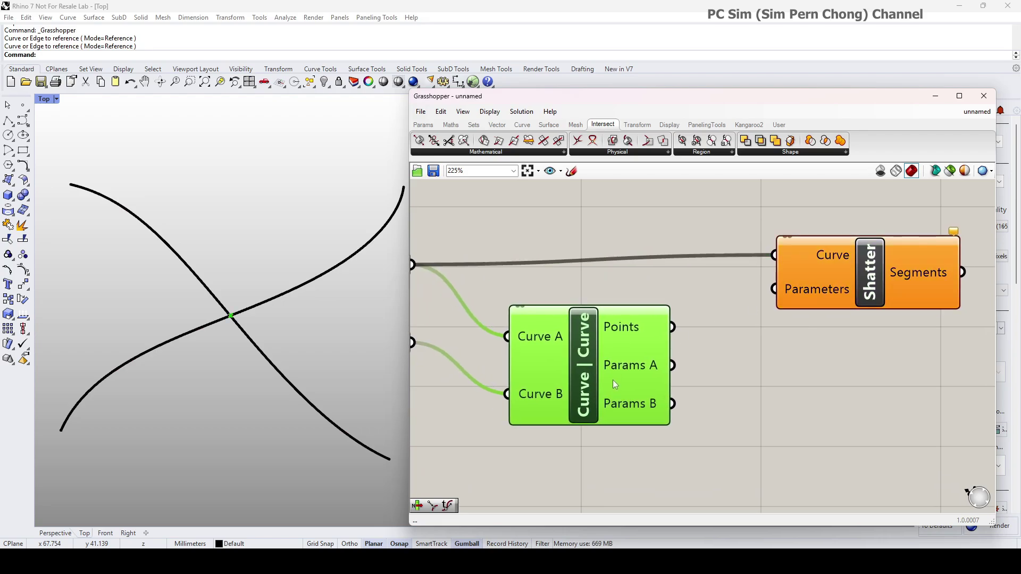
{"action": "right_click_drag", "start_coordinate": [617, 367], "coordinate": [688, 323]}
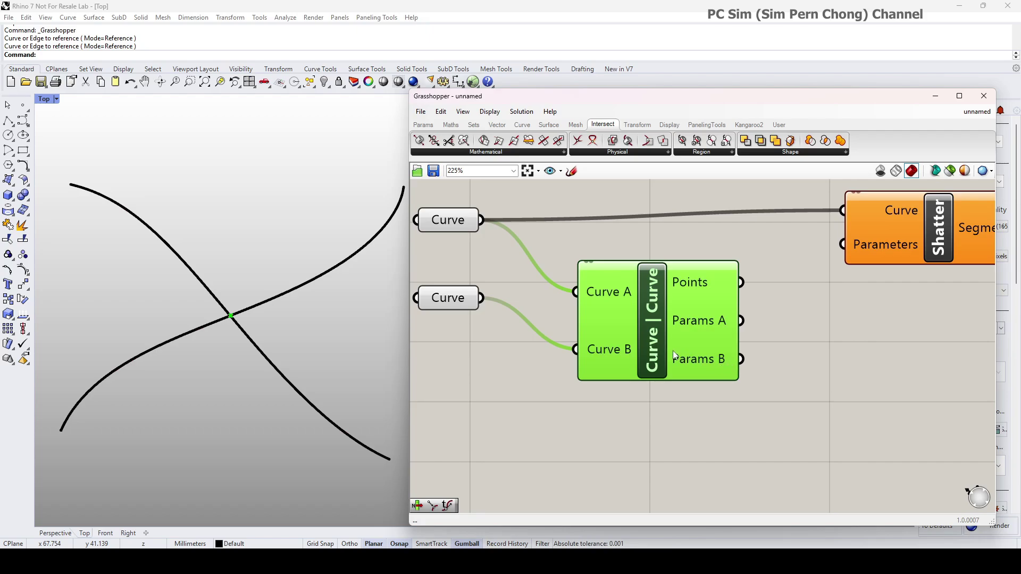
{"action": "right_click_drag", "start_coordinate": [708, 329], "coordinate": [729, 337]}
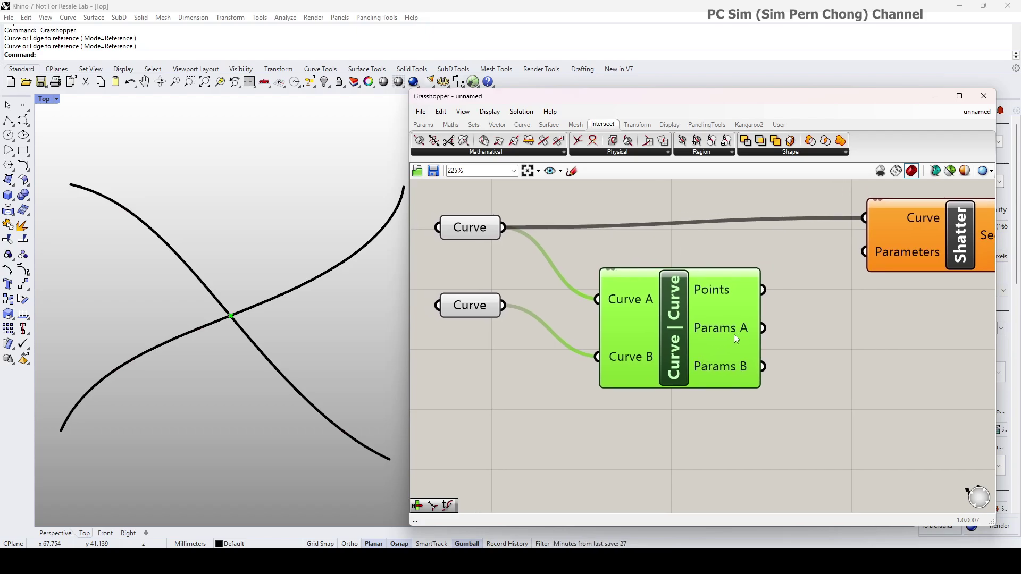
{"action": "left_click", "coordinate": [488, 236]}
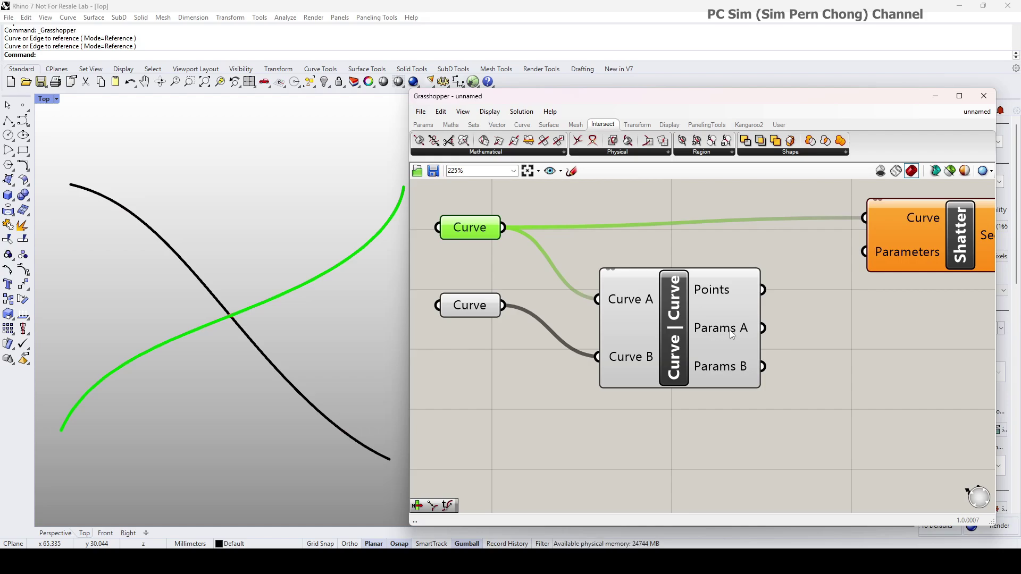
{"action": "mouse_move", "coordinate": [743, 330]}
{"action": "right_click_drag", "start_coordinate": [745, 332], "coordinate": [673, 345]}
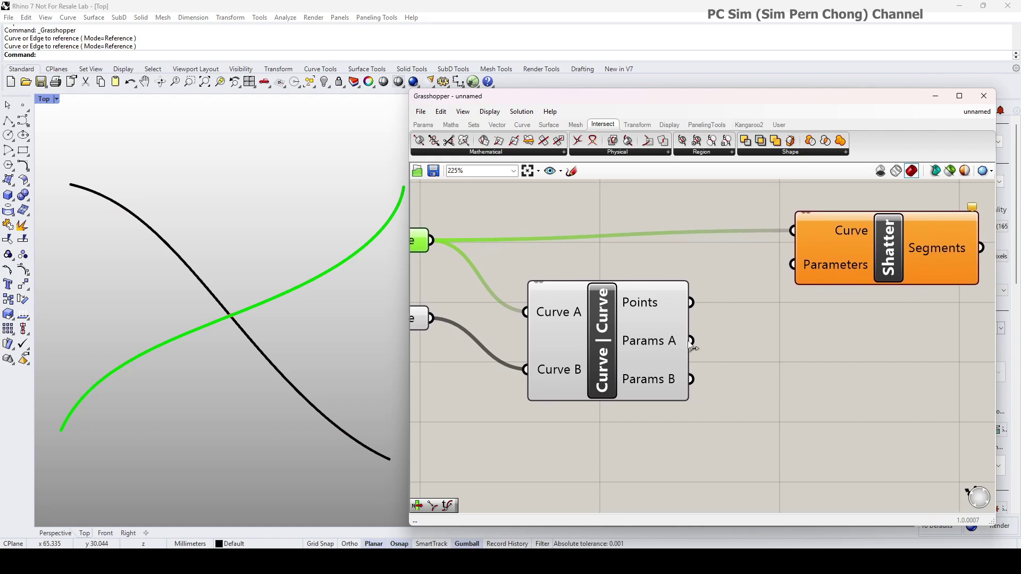
{"action": "left_click_drag", "start_coordinate": [691, 341], "coordinate": [793, 264]}
- Inspect the Segments output of the Shatter component and its preview on the first curve
{"action": "scroll", "coordinate": [757, 347], "scroll_direction": "down", "scroll_amount": 2}
{"action": "right_click_drag", "start_coordinate": [758, 352], "coordinate": [742, 354]}
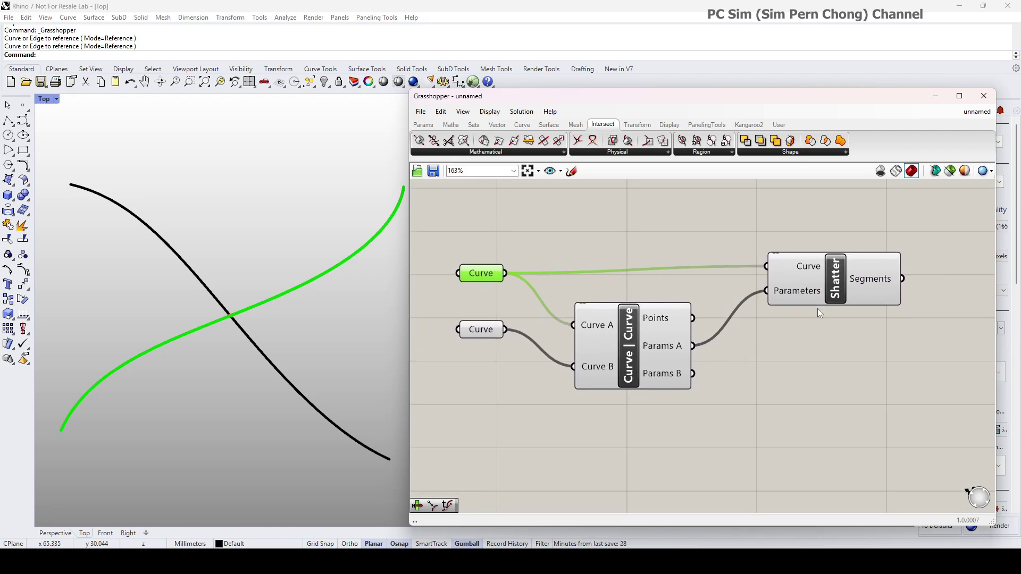
{"action": "left_click", "coordinate": [844, 282]}
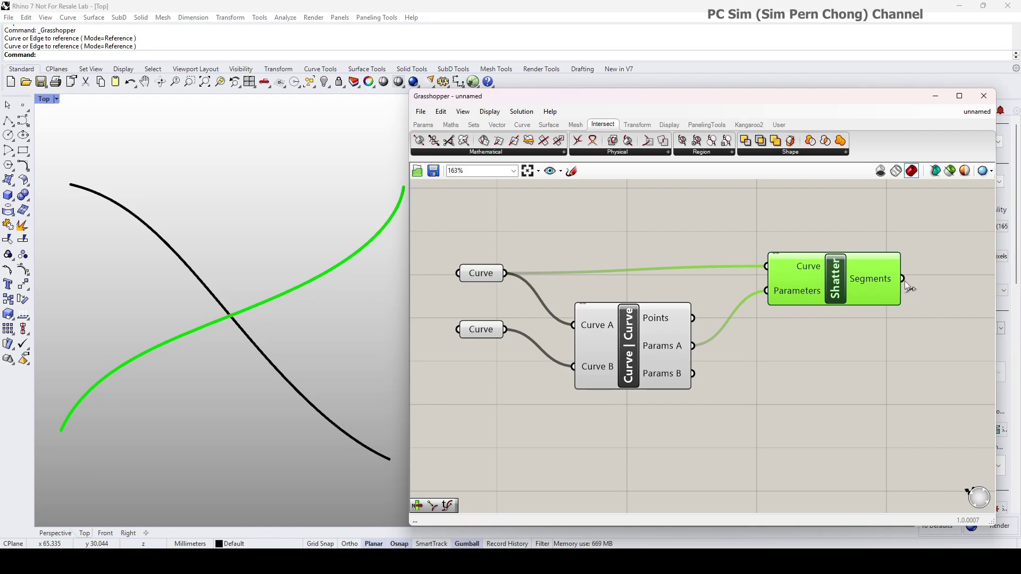
{"action": "mouse_move", "coordinate": [897, 280]}
{"action": "right_click_drag", "start_coordinate": [886, 286], "coordinate": [683, 296]}
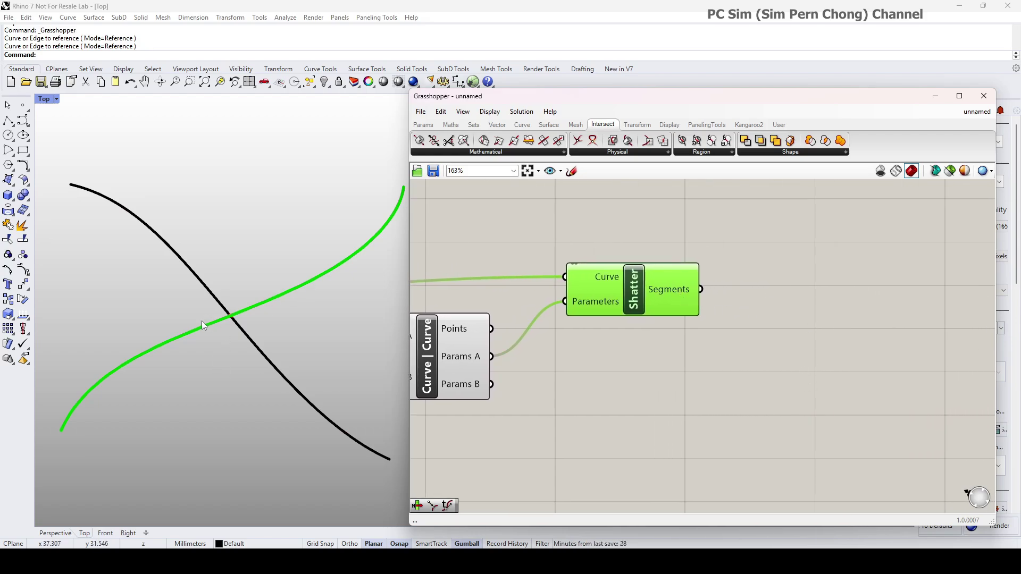
{"action": "left_click", "coordinate": [737, 363]}
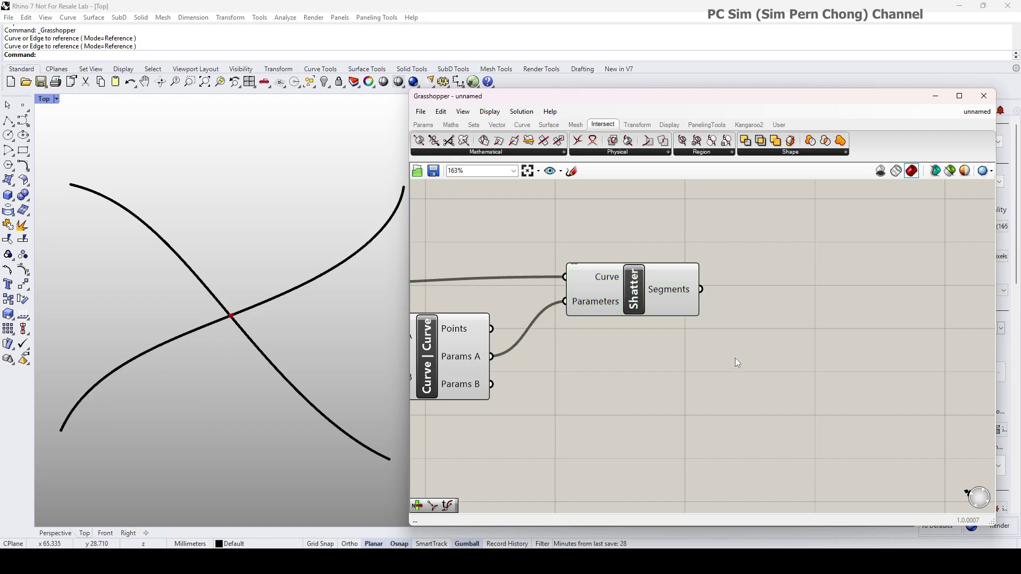
- Add a List Item component to the right of the Shatter component
{"action": "double_click", "coordinate": [816, 275]}
{"action": "type", "text": "list"}
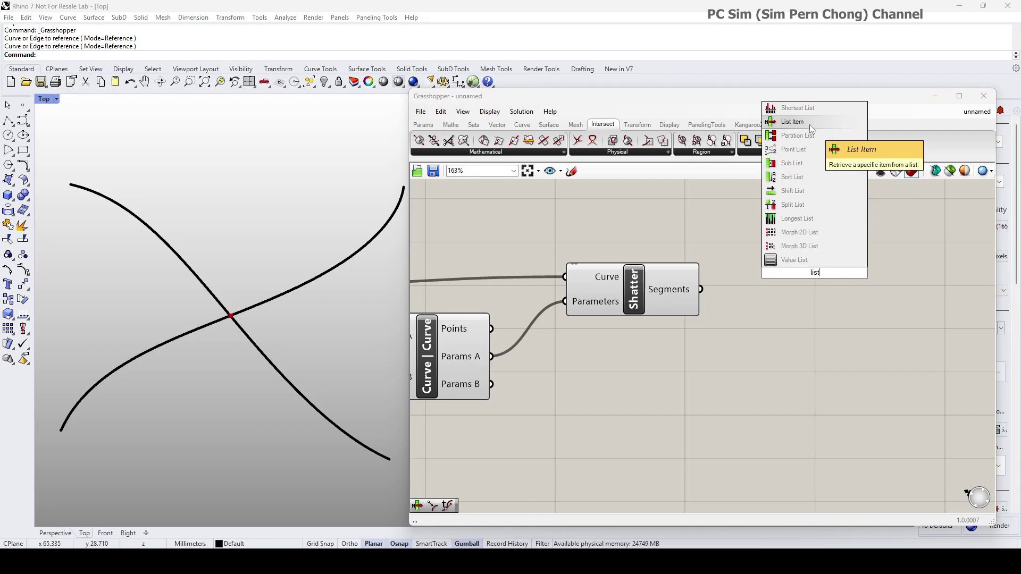
{"action": "left_click", "coordinate": [793, 122]}
{"action": "left_click_drag", "start_coordinate": [800, 315], "coordinate": [799, 327]}
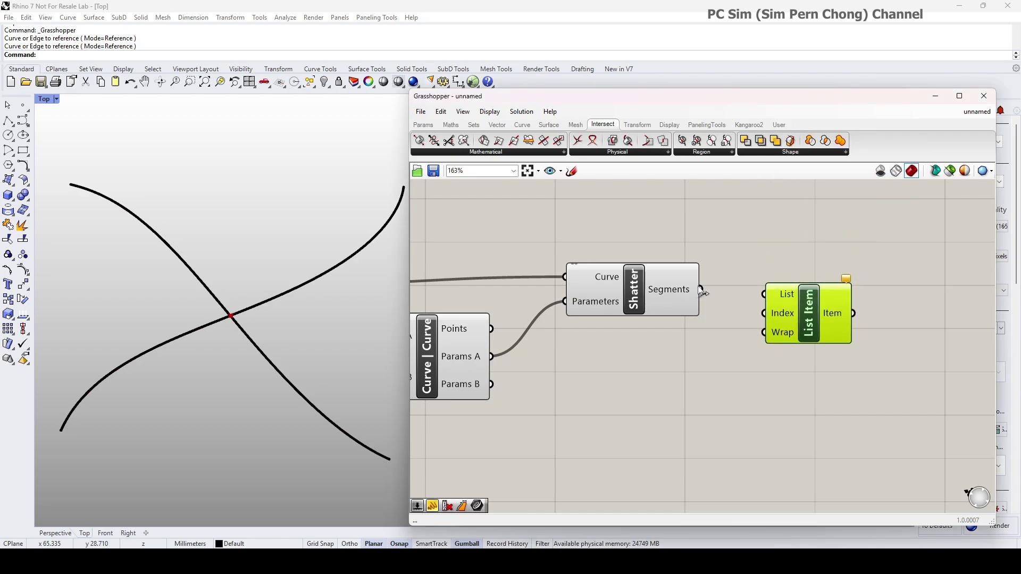
- Connect Shatter's Segments output to the List input of List Item and drive its Index with a number slider ranging from 0 to 1
{"action": "left_click_drag", "start_coordinate": [701, 290], "coordinate": [808, 336]}
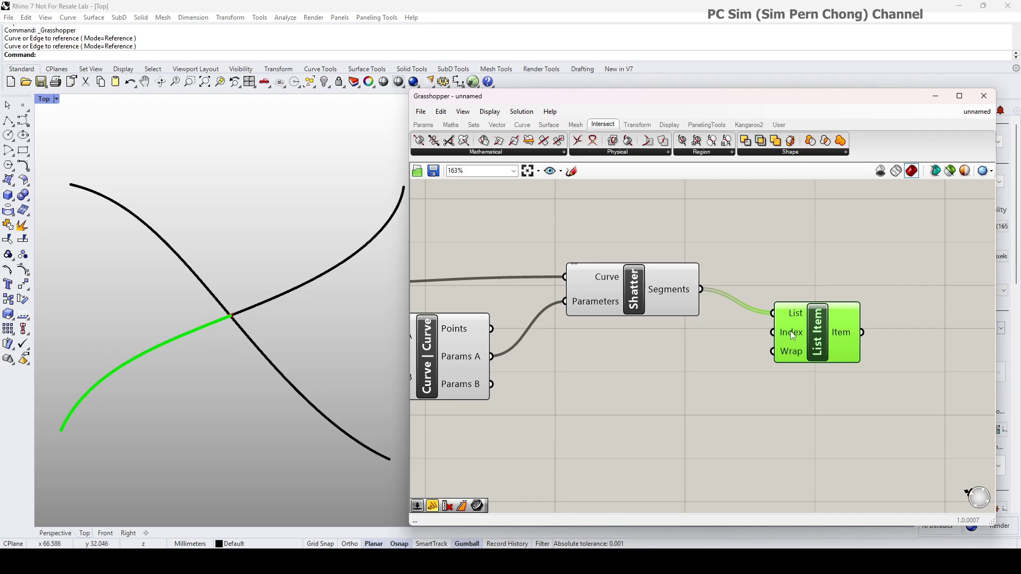
{"action": "left_click_drag", "start_coordinate": [802, 333], "coordinate": [820, 356]}
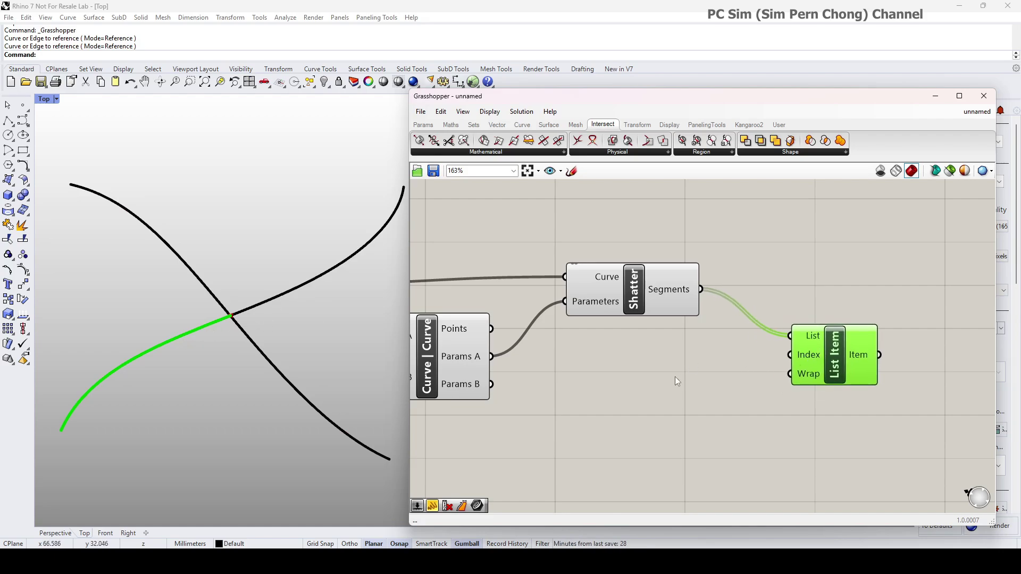
{"action": "double_click", "coordinate": [657, 355]}
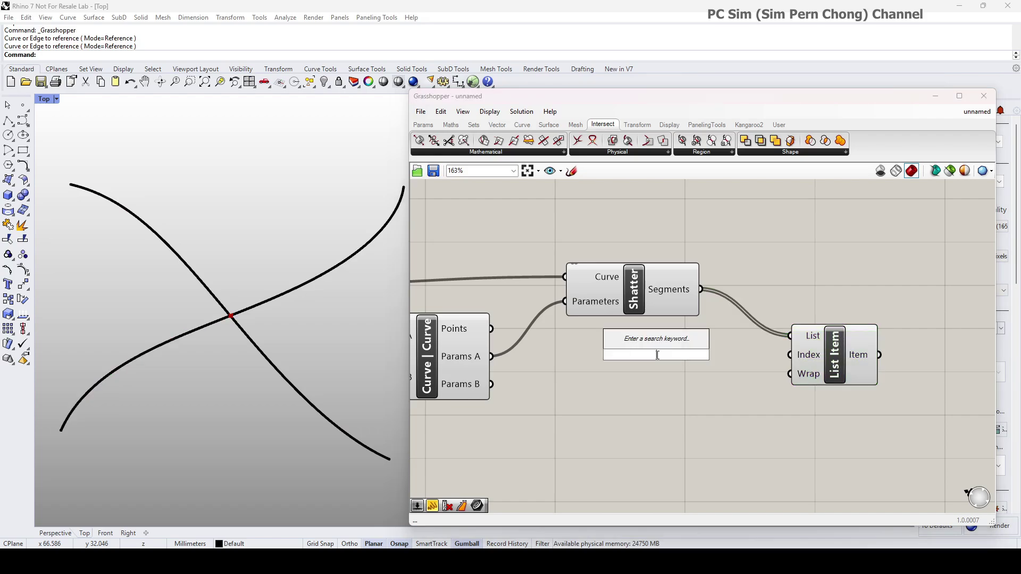
{"action": "type", "text": "0<"}
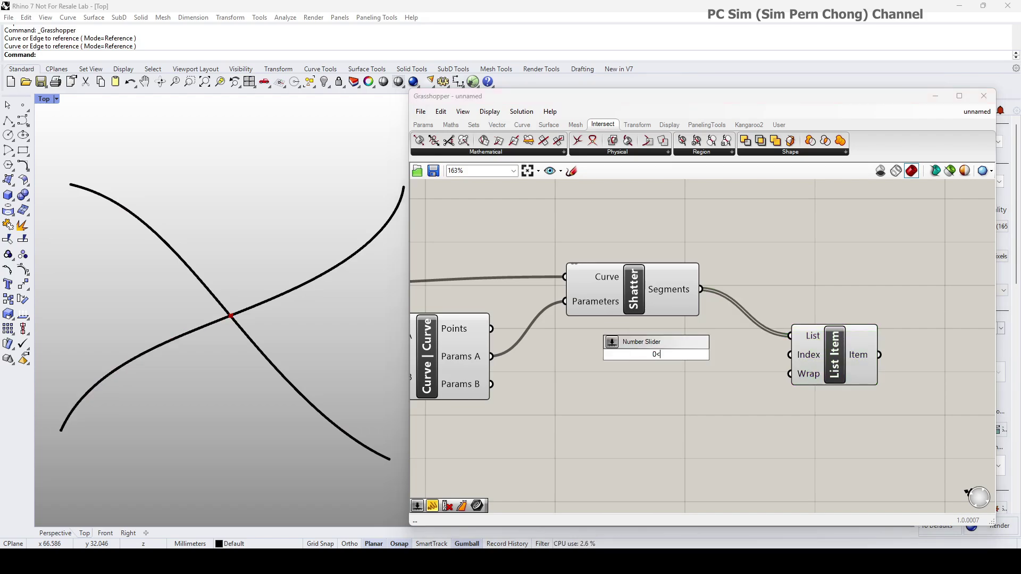
{"action": "type", "text": "1"}
{"action": "key", "text": "Return"}
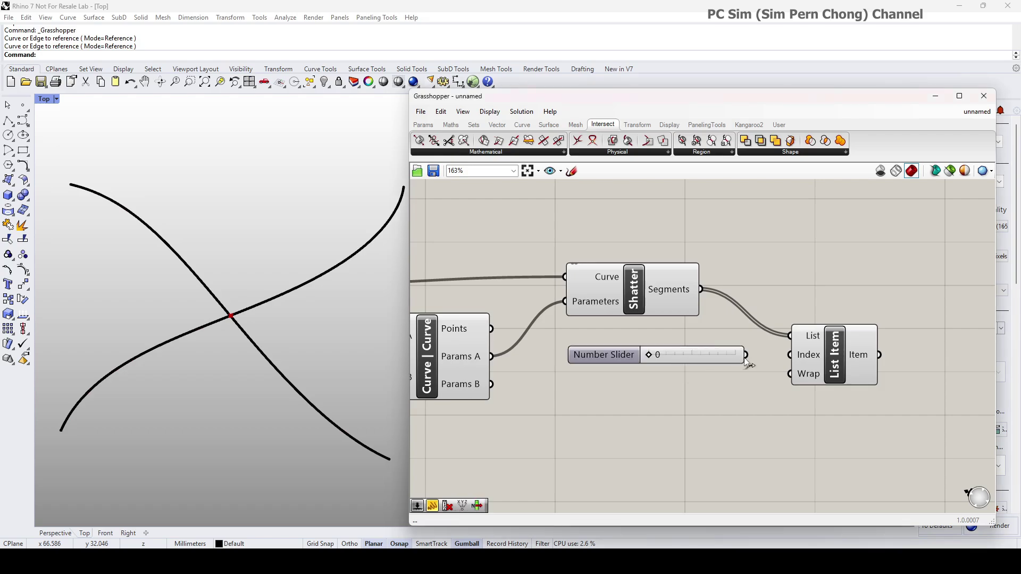
{"action": "left_click_drag", "start_coordinate": [747, 355], "coordinate": [803, 364]}
{"action": "left_click", "coordinate": [823, 356]}
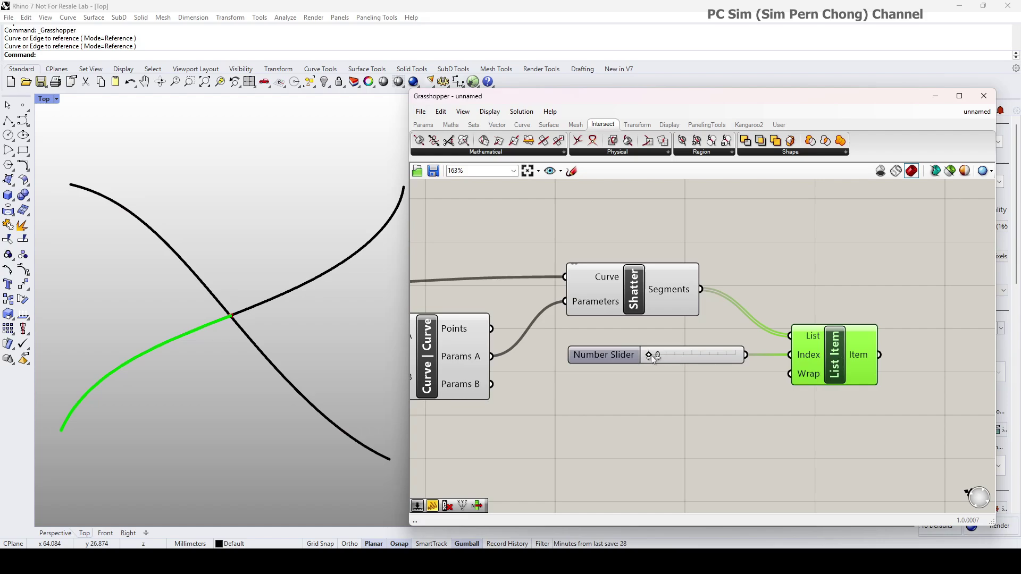
- Set the Index slider to 1 to extract the second segment of the shattered curve
{"action": "left_click_drag", "start_coordinate": [650, 355], "coordinate": [728, 367]}
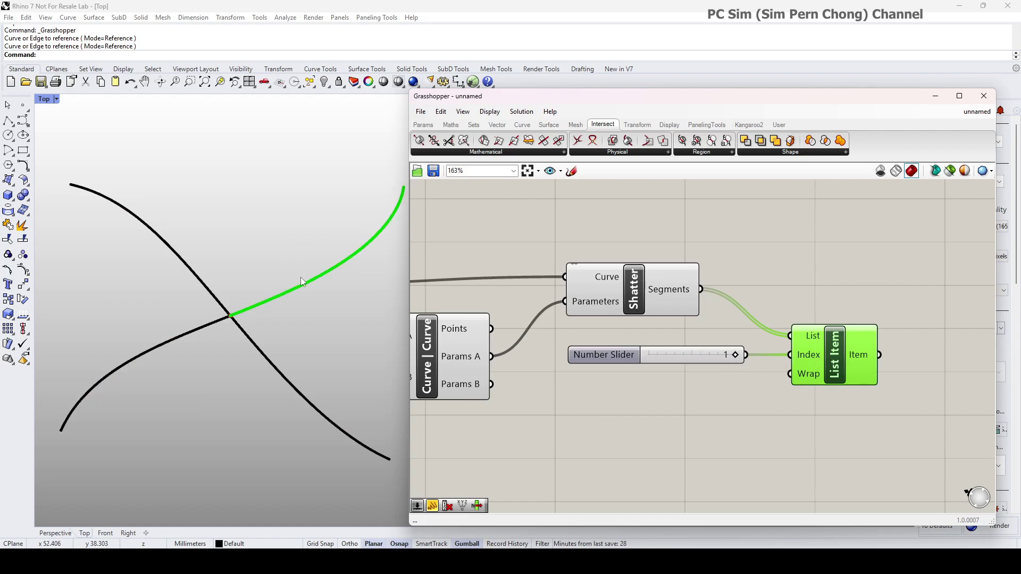
{"action": "left_click_drag", "start_coordinate": [710, 357], "coordinate": [774, 351]}
{"action": "left_click_drag", "start_coordinate": [812, 352], "coordinate": [815, 349]}
- Delete the Curve | Curve, Shatter, slider and List Item components and the lower Curve parameter, keeping only the upper Curve parameter
{"action": "scroll", "coordinate": [727, 393], "scroll_direction": "down", "scroll_amount": 2}
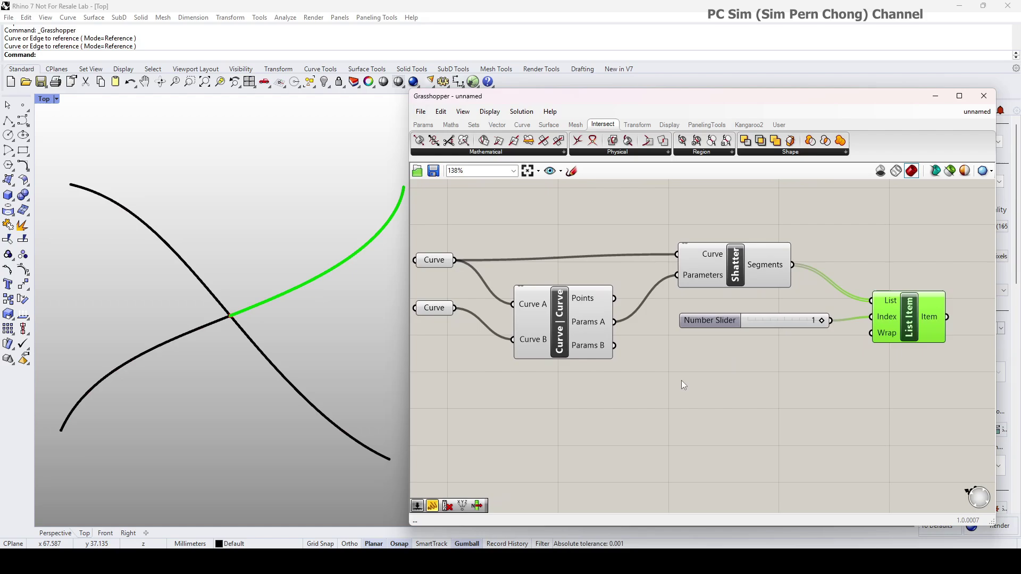
{"action": "right_click_drag", "start_coordinate": [681, 380], "coordinate": [702, 388]}
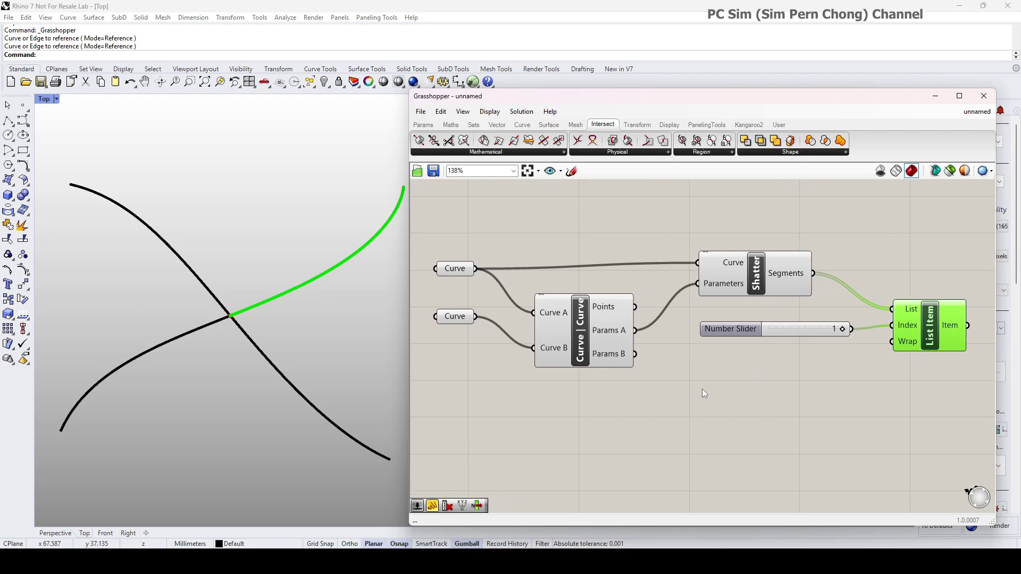
{"action": "left_click_drag", "start_coordinate": [952, 237], "coordinate": [534, 397]}
{"action": "key", "text": "Delete"}
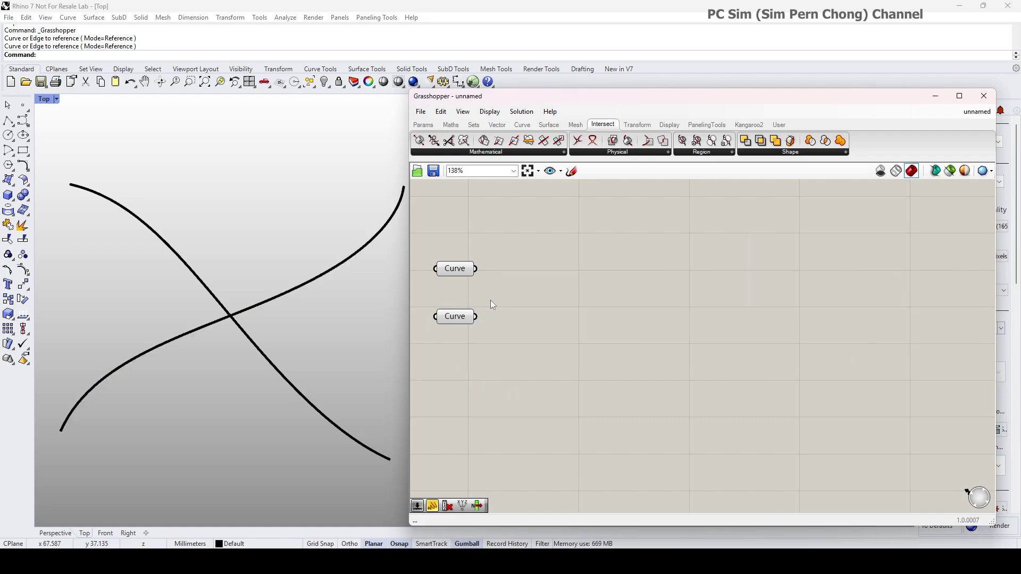
{"action": "left_click", "coordinate": [457, 317]}
{"action": "key", "text": "Delete"}
- Delete the descending curve from the Rhino Top viewport, leaving only the rising curve
{"action": "left_click", "coordinate": [291, 384]}
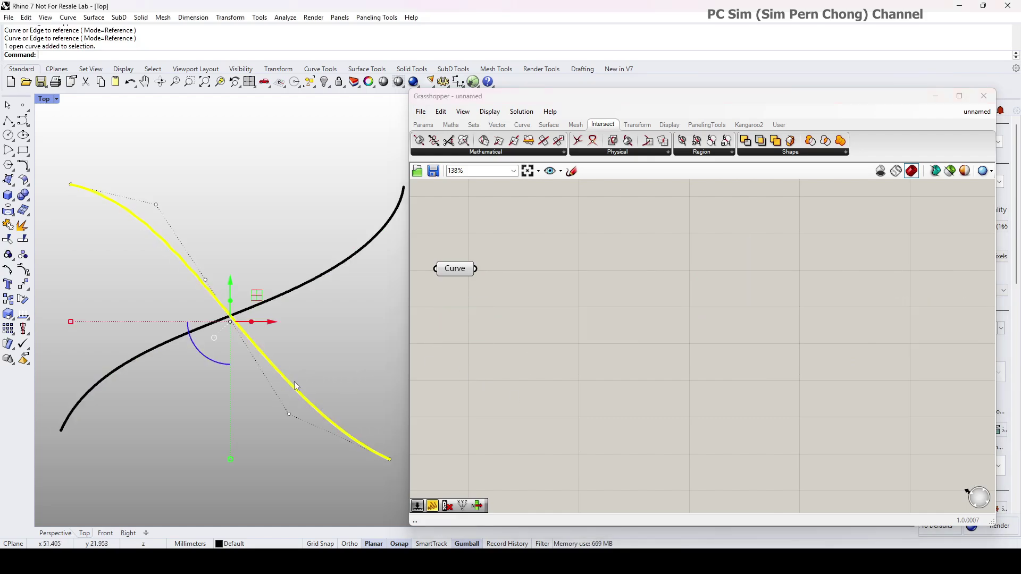
{"action": "key", "text": "Delete"}
{"action": "right_click_drag", "start_coordinate": [295, 343], "coordinate": [287, 318]}
{"action": "scroll", "coordinate": [276, 349], "scroll_direction": "down", "scroll_amount": 2}
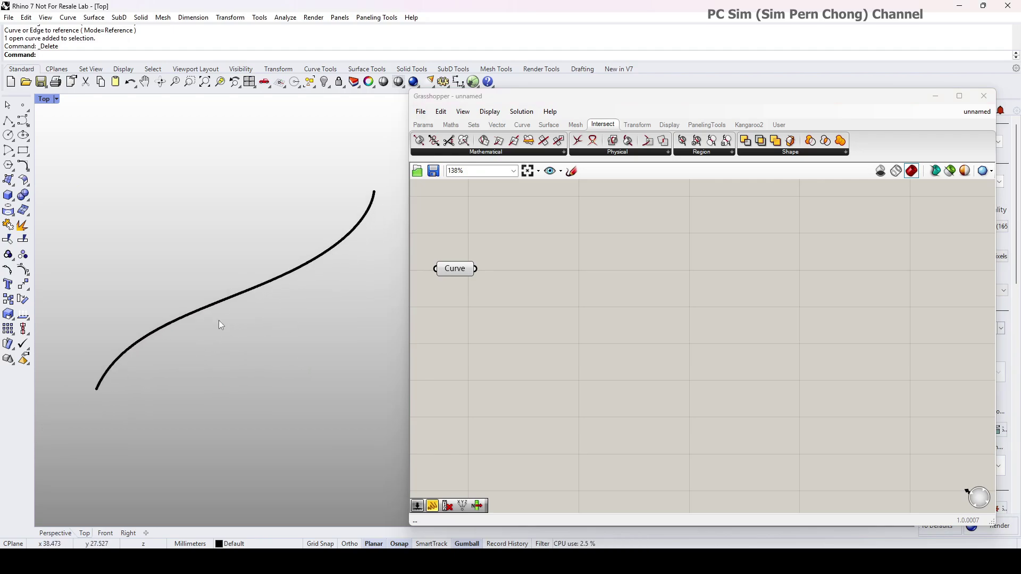
- Add a Divide Curve component and connect the Curve parameter to its Curve input
{"action": "left_click", "coordinate": [569, 334]}
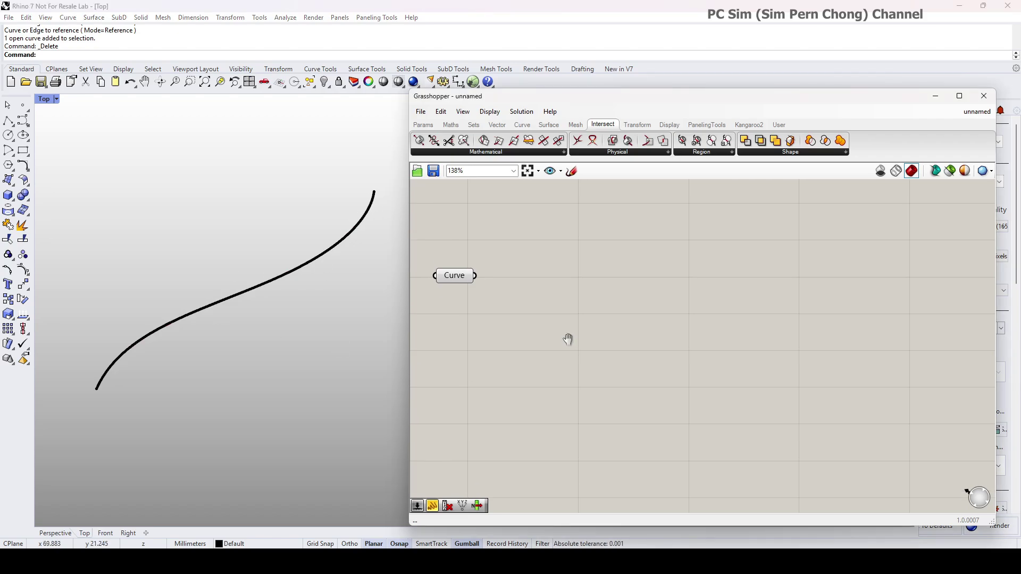
{"action": "double_click", "coordinate": [582, 292]}
{"action": "type", "text": "di"}
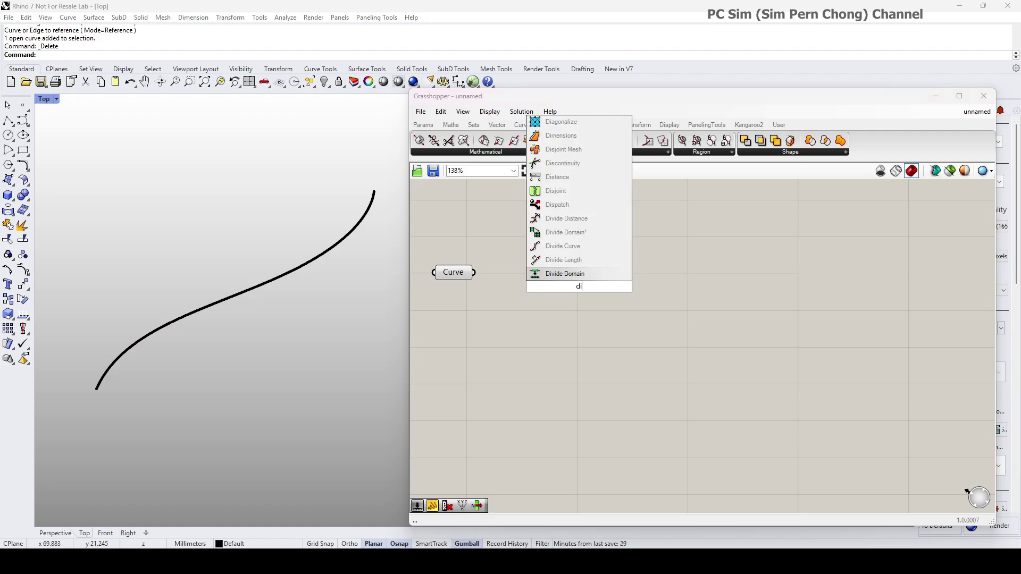
{"action": "type", "text": "v"}
{"action": "left_click", "coordinate": [585, 232]}
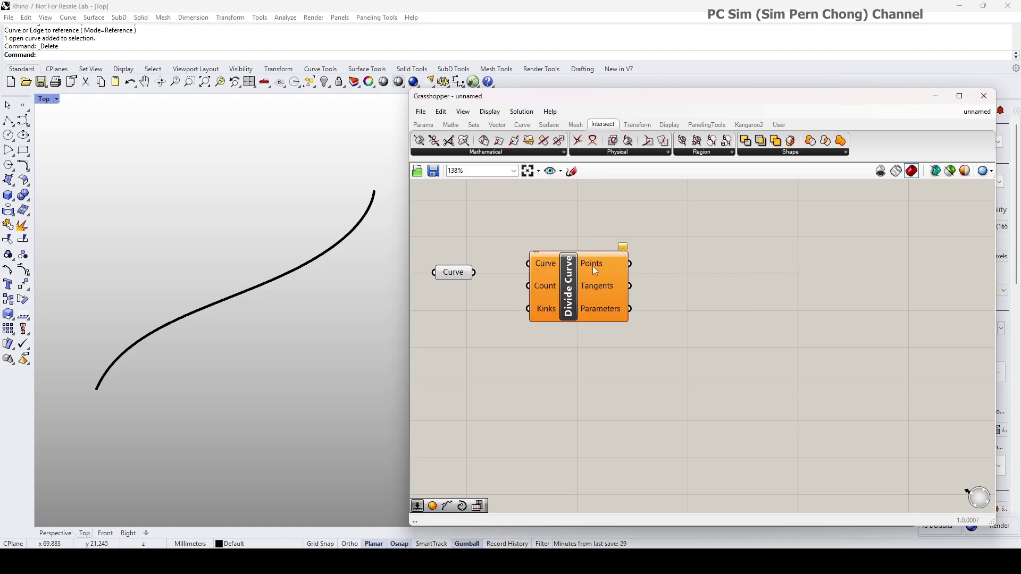
{"action": "left_click_drag", "start_coordinate": [476, 274], "coordinate": [579, 312]}
- Add a number slider with the value 6 and connect it to the Count input of Divide Curve
{"action": "double_click", "coordinate": [492, 329]}
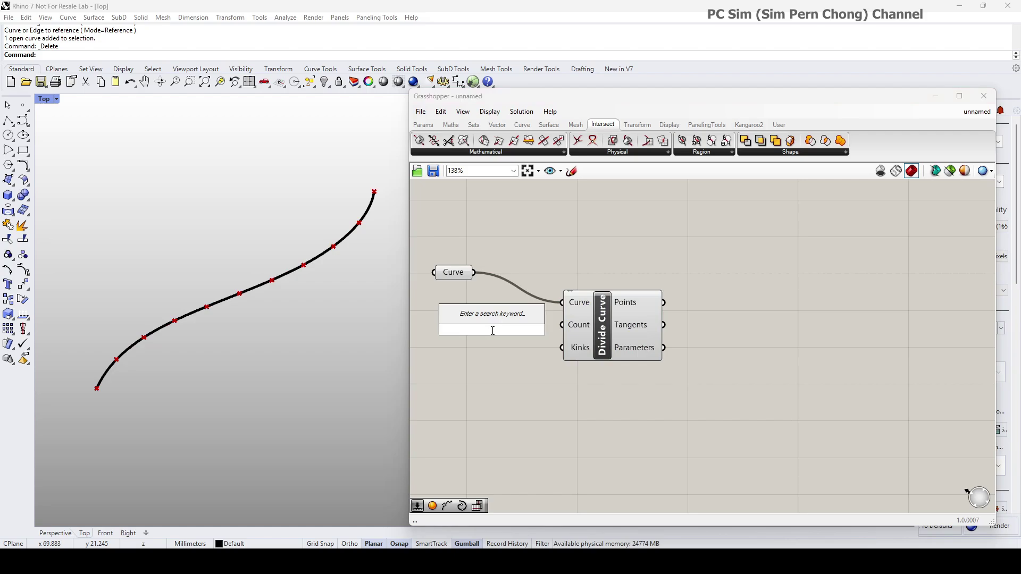
{"action": "type", "text": "6"}
{"action": "key", "text": "Return"}
{"action": "left_click_drag", "start_coordinate": [590, 336], "coordinate": [633, 335]}
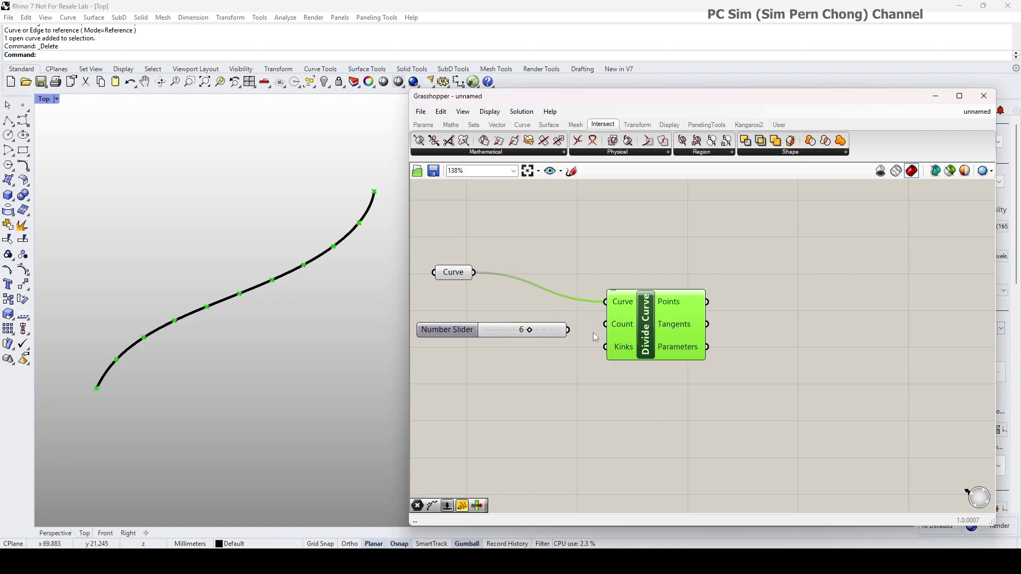
{"action": "left_click_drag", "start_coordinate": [568, 329], "coordinate": [648, 341]}
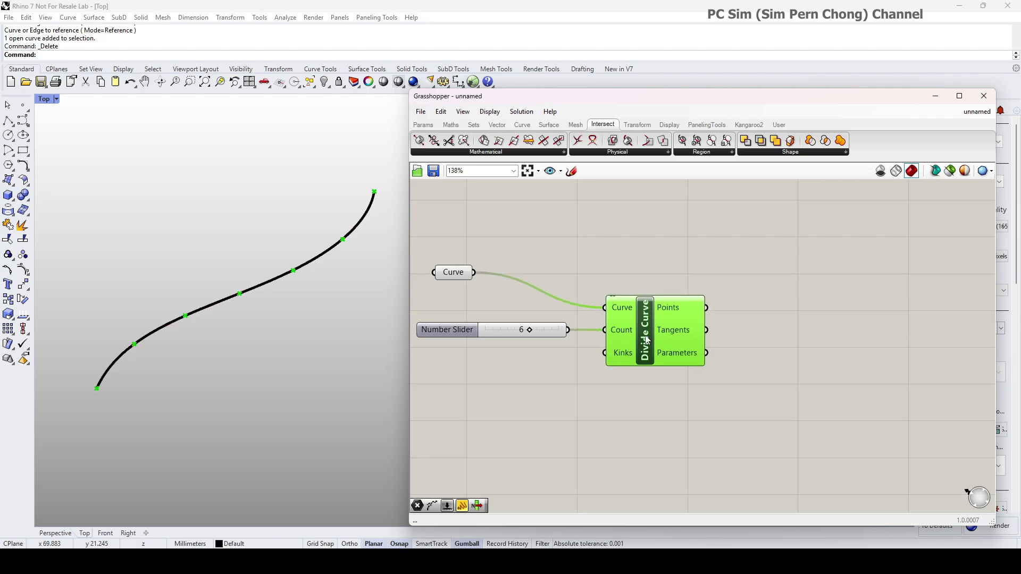
- Add a Shatter component to the right of Divide Curve
{"action": "right_click_drag", "start_coordinate": [647, 341], "coordinate": [607, 357]}
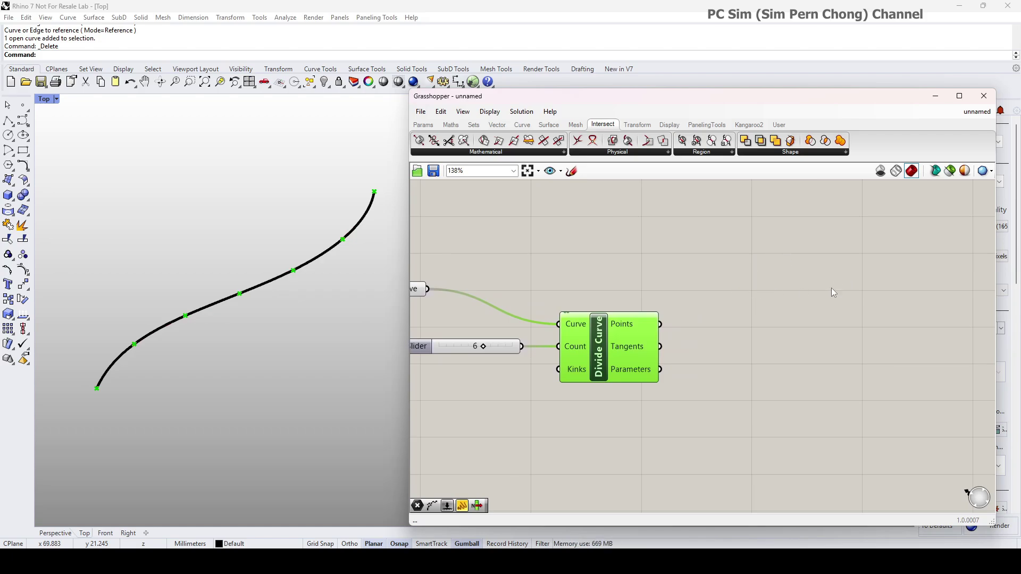
{"action": "double_click", "coordinate": [793, 275]}
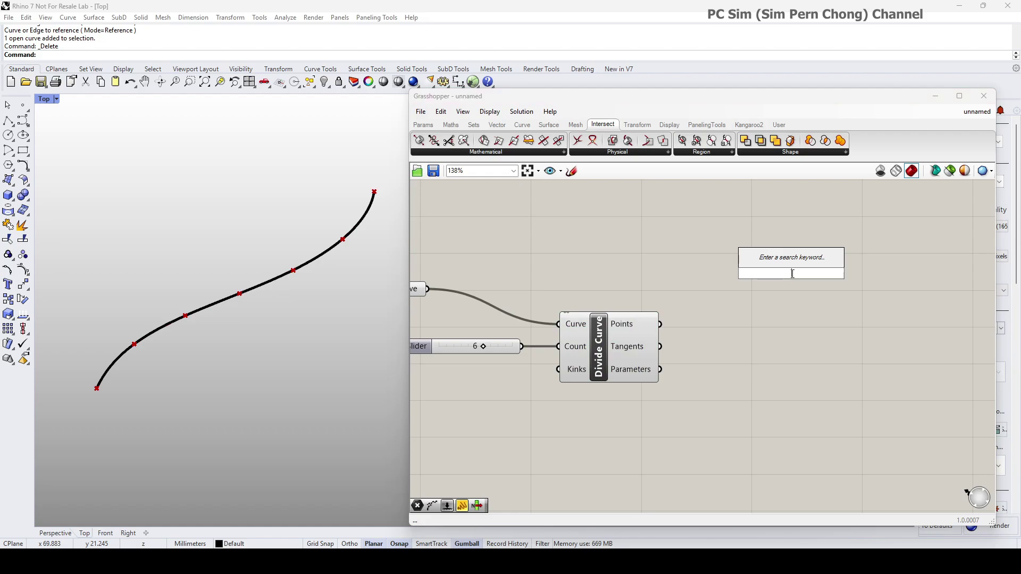
{"action": "type", "text": "shatt"}
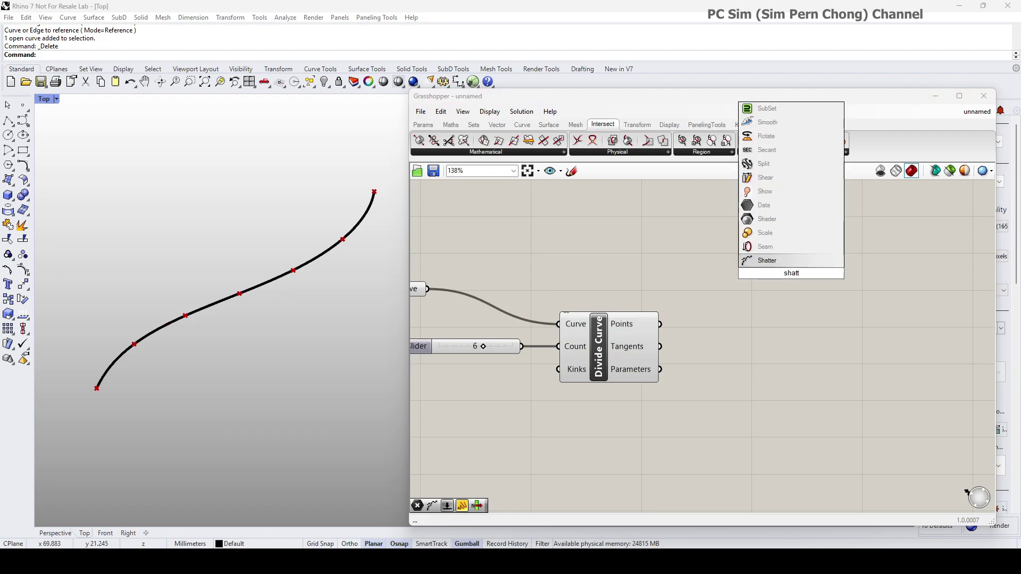
{"action": "left_click", "coordinate": [788, 265]}
{"action": "left_click_drag", "start_coordinate": [783, 270], "coordinate": [796, 308]}
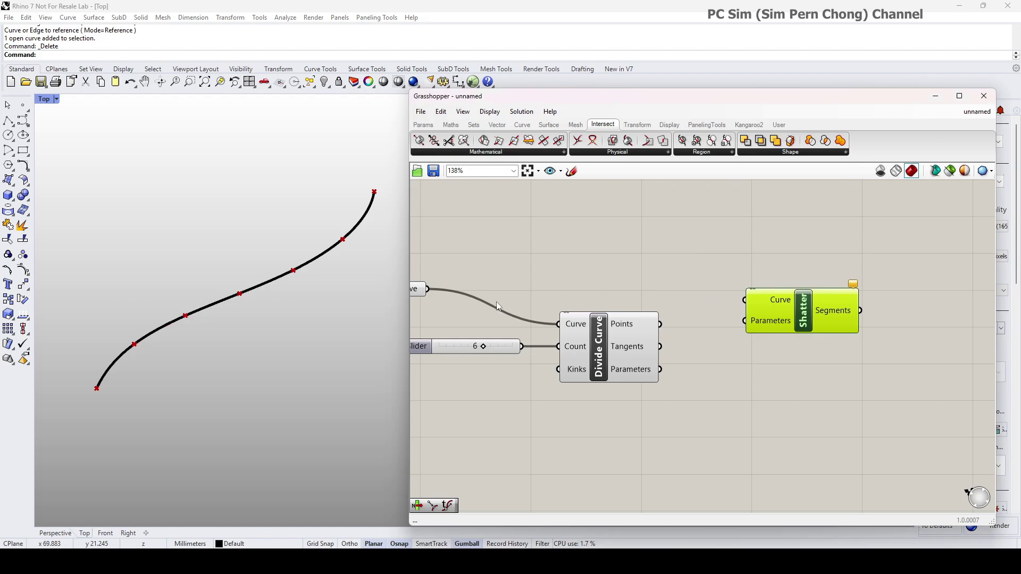
- Connect the Curve parameter to Shatter's Curve input and Divide Curve's Parameters output to Shatter's Parameters input
{"action": "right_click_drag", "start_coordinate": [458, 300], "coordinate": [486, 294]}
{"action": "left_click", "coordinate": [451, 270]}
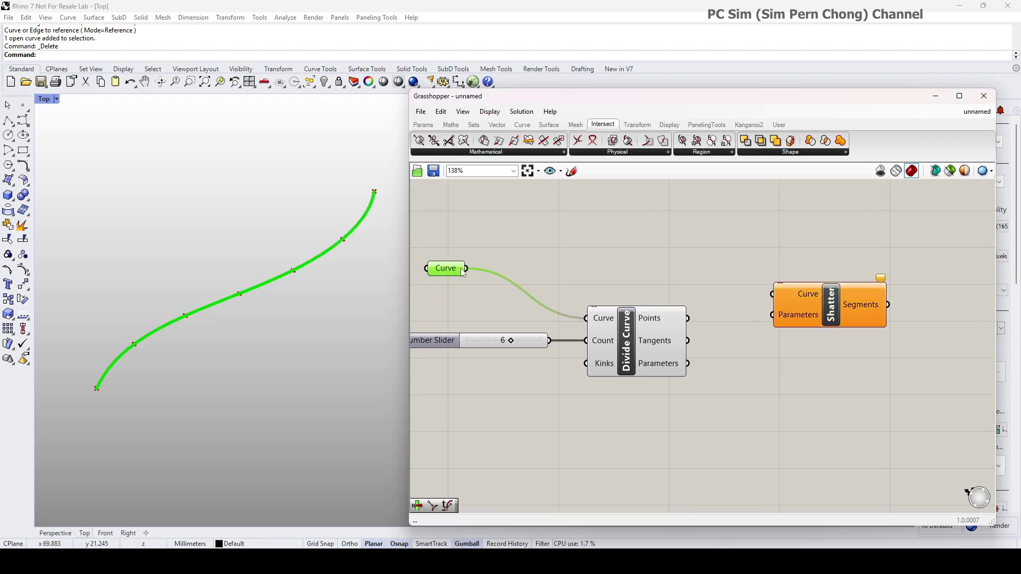
{"action": "left_click_drag", "start_coordinate": [467, 269], "coordinate": [772, 294]}
{"action": "left_click_drag", "start_coordinate": [660, 355], "coordinate": [651, 367]}
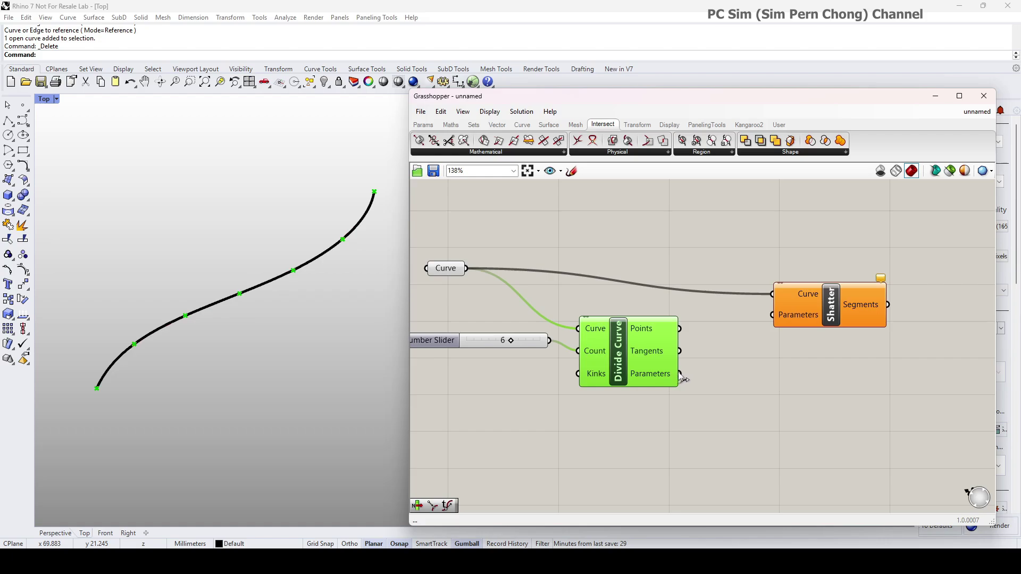
{"action": "left_click_drag", "start_coordinate": [680, 374], "coordinate": [772, 315]}
{"action": "right_click_drag", "start_coordinate": [737, 379], "coordinate": [701, 372]}
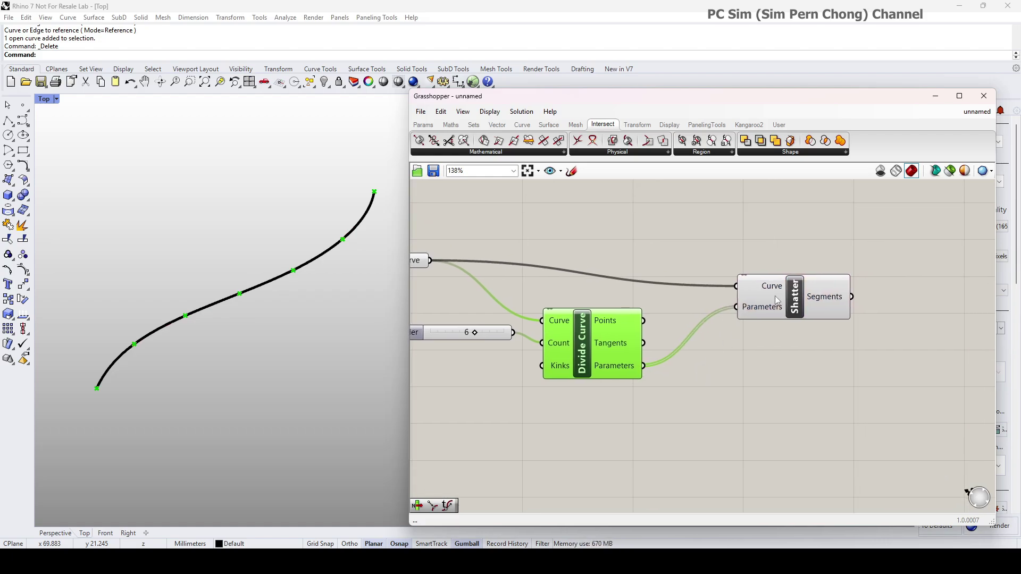
{"action": "left_click_drag", "start_coordinate": [774, 296], "coordinate": [741, 300]}
{"action": "right_click_drag", "start_coordinate": [678, 353], "coordinate": [711, 343]}
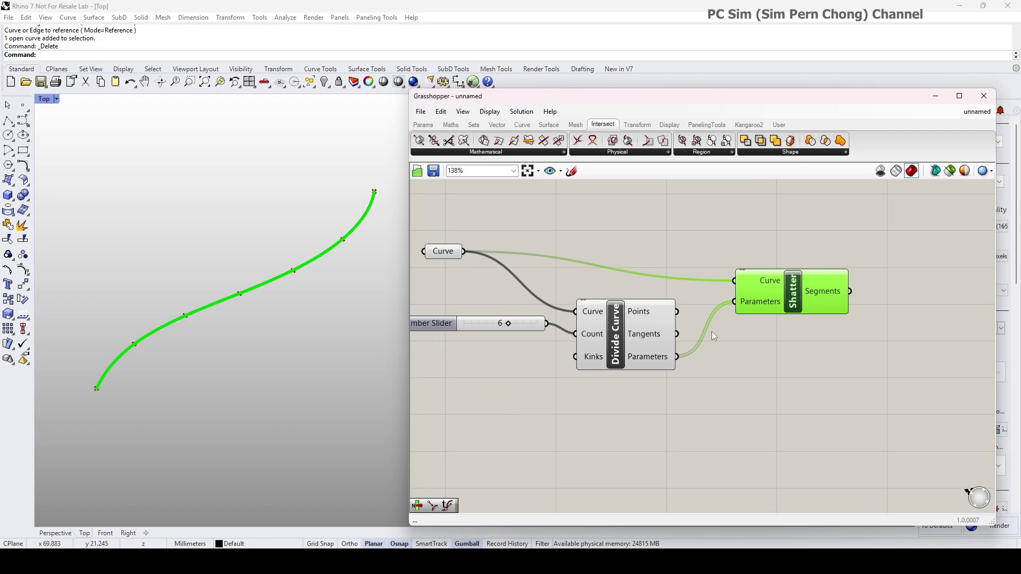
- Add a List Item component to the right of the Shatter component fed by Divide Curve
{"action": "right_click_drag", "start_coordinate": [811, 295], "coordinate": [738, 302]}
{"action": "left_click", "coordinate": [866, 270]}
{"action": "double_click", "coordinate": [867, 274]}
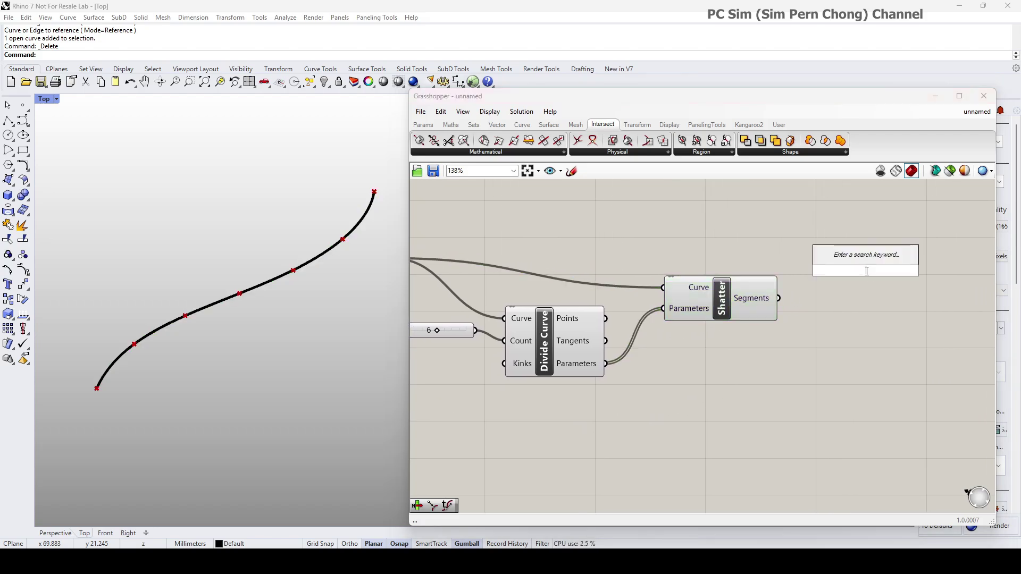
{"action": "type", "text": "list"}
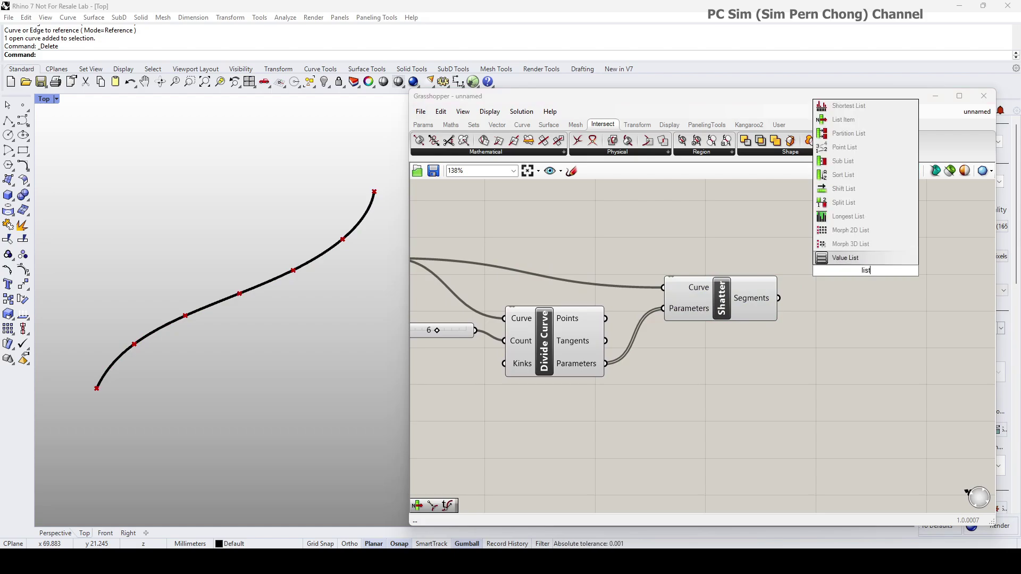
{"action": "left_click", "coordinate": [857, 118]}
{"action": "left_click_drag", "start_coordinate": [857, 324], "coordinate": [862, 314]}
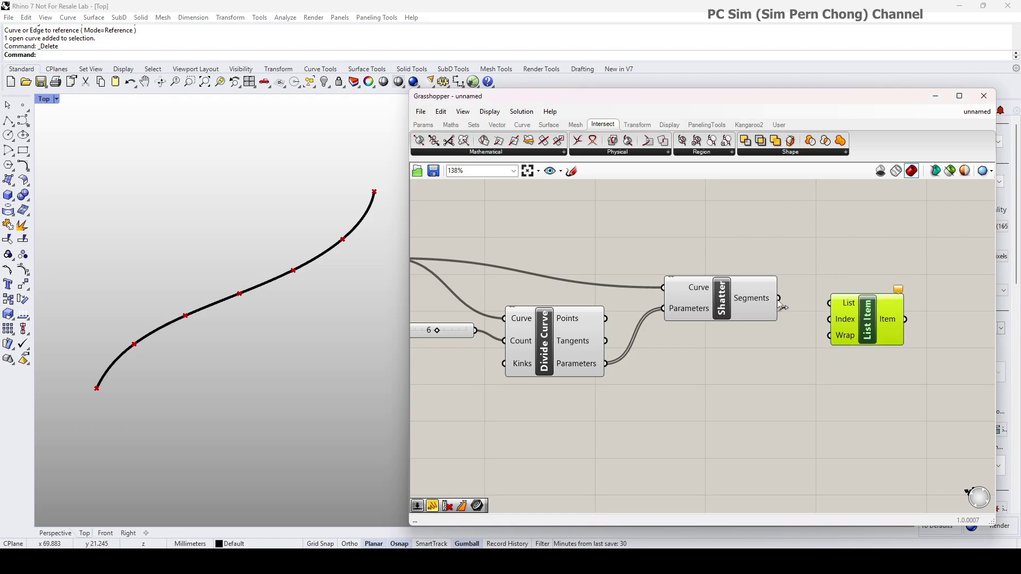
- Connect the Segments output of Shatter to the List input of List Item and move List Item slightly lower
{"action": "left_click_drag", "start_coordinate": [779, 298], "coordinate": [852, 359]}
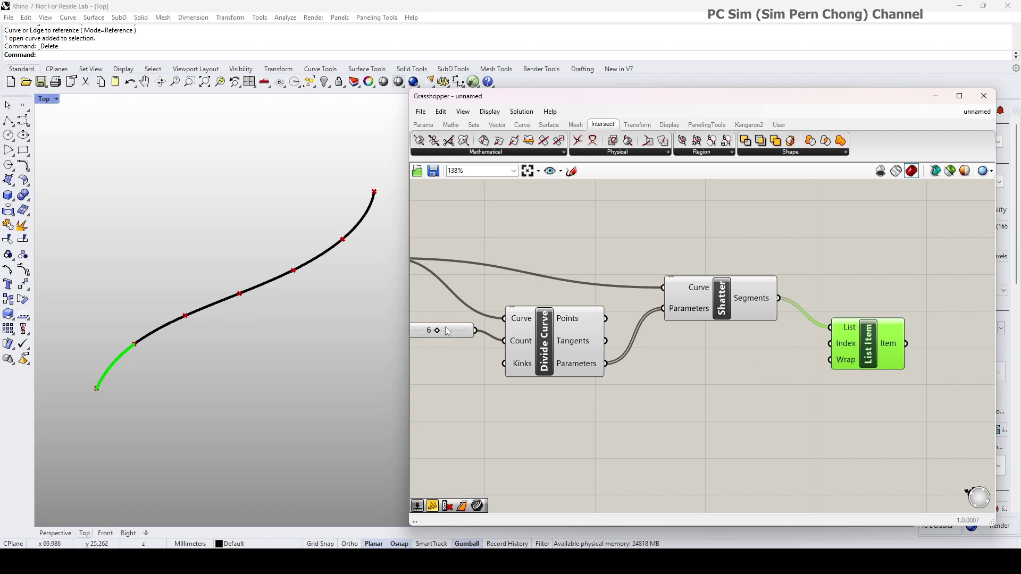
{"action": "right_click_drag", "start_coordinate": [424, 337], "coordinate": [475, 331]}
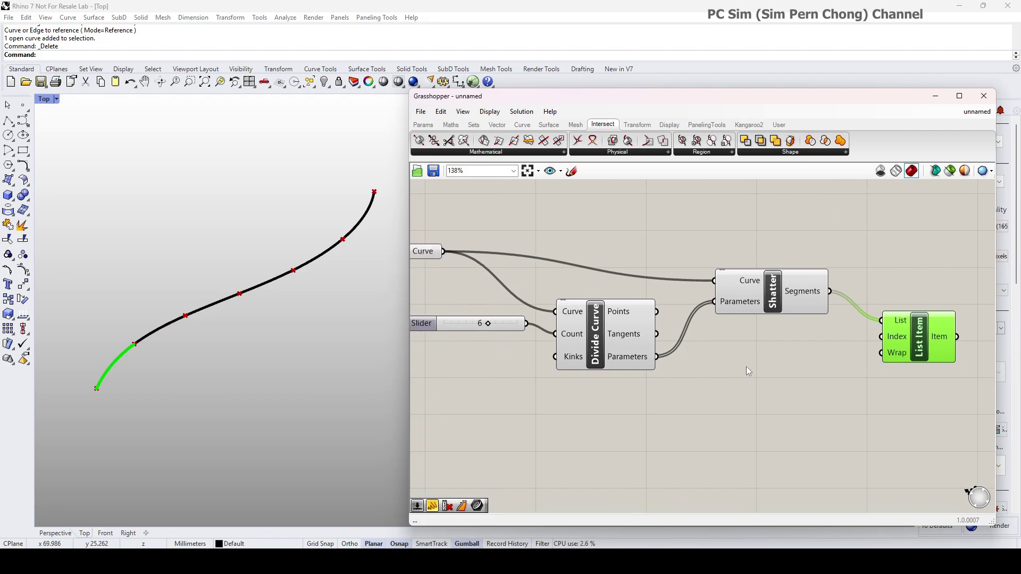
{"action": "left_click_drag", "start_coordinate": [921, 350], "coordinate": [917, 359]}
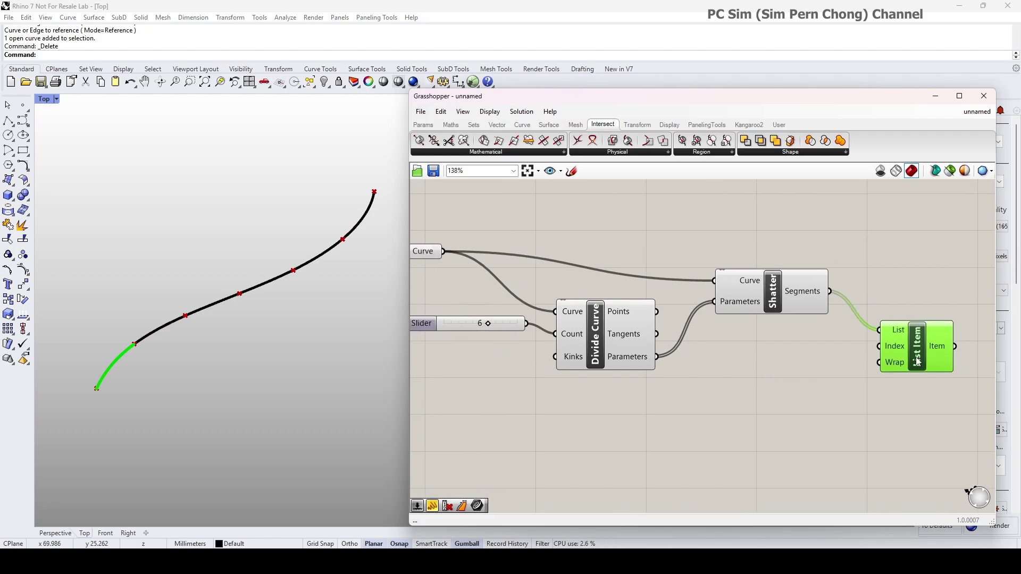
- Add a number slider ranging from 0 to 5 below the Shatter component
{"action": "double_click", "coordinate": [772, 347]}
{"action": "type", "text": "0"}
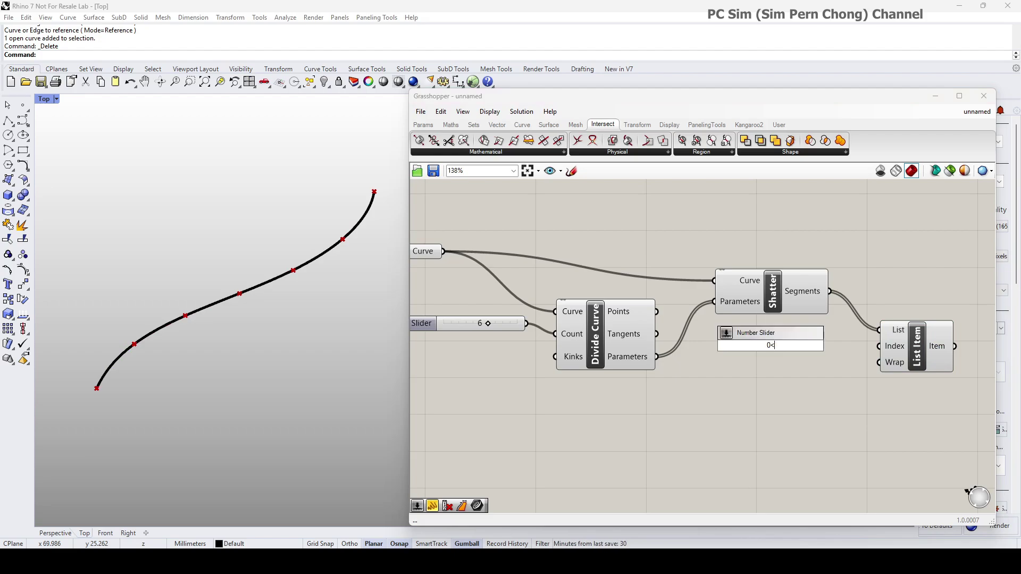
{"action": "type", "text": "<5"}
{"action": "key", "text": "Return"}
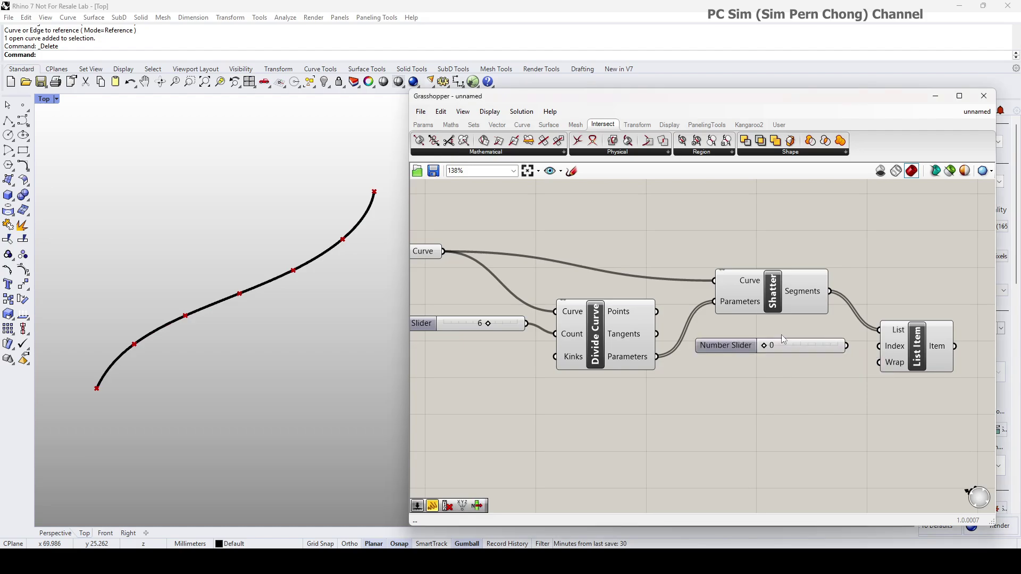
- Connect the 0 to 5 slider to List Item's Index input and set the slider to 4
{"action": "right_click", "coordinate": [793, 369]}
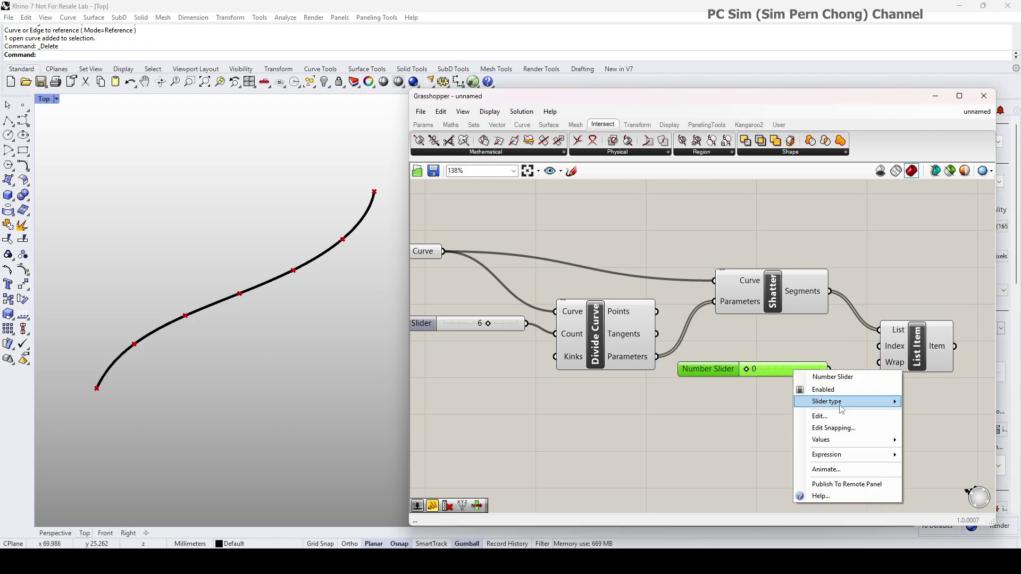
{"action": "mouse_move", "coordinate": [877, 402]}
{"action": "left_click", "coordinate": [943, 415]}
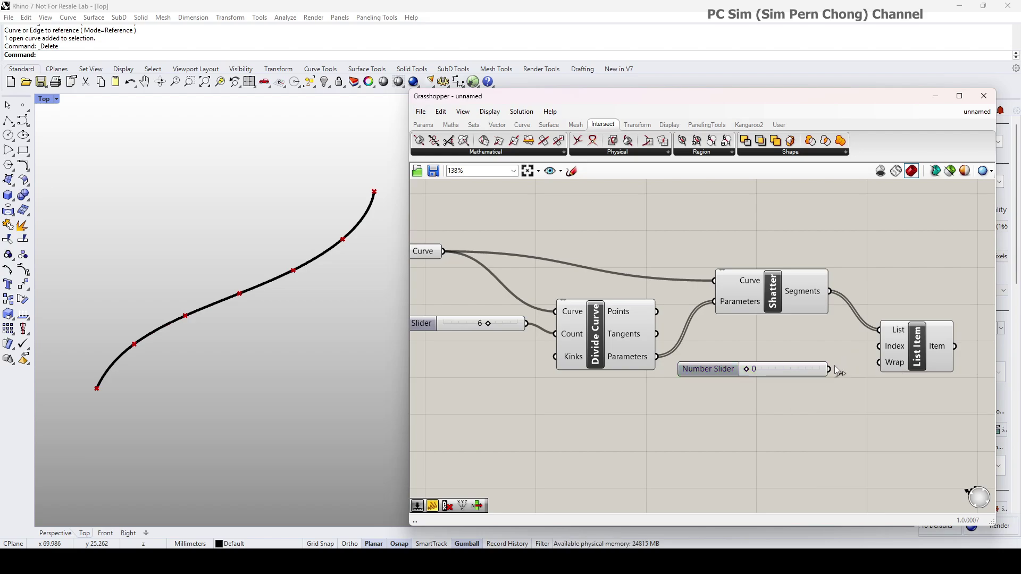
{"action": "left_click_drag", "start_coordinate": [829, 369], "coordinate": [879, 346]}
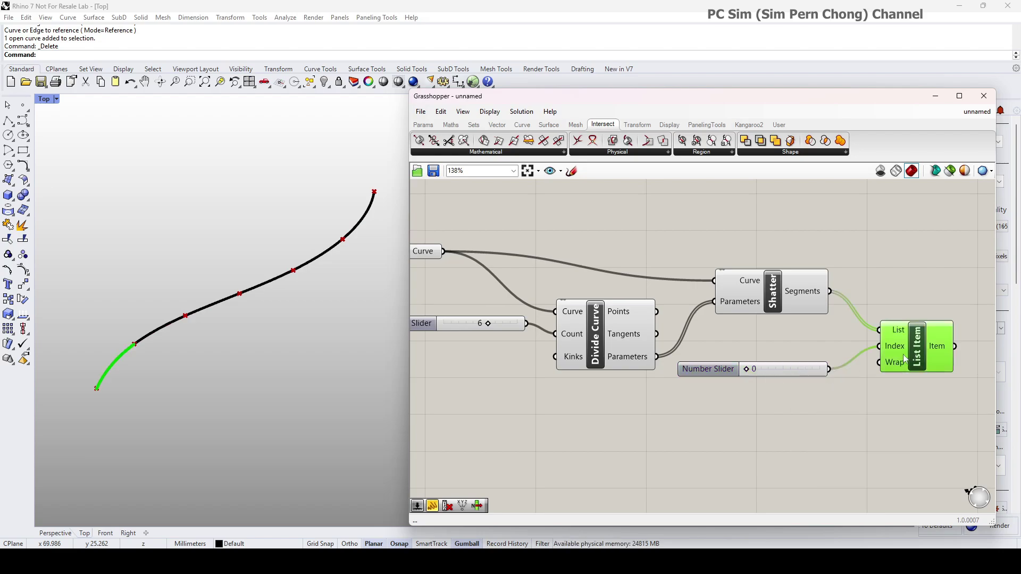
{"action": "left_click_drag", "start_coordinate": [751, 371], "coordinate": [799, 382]}
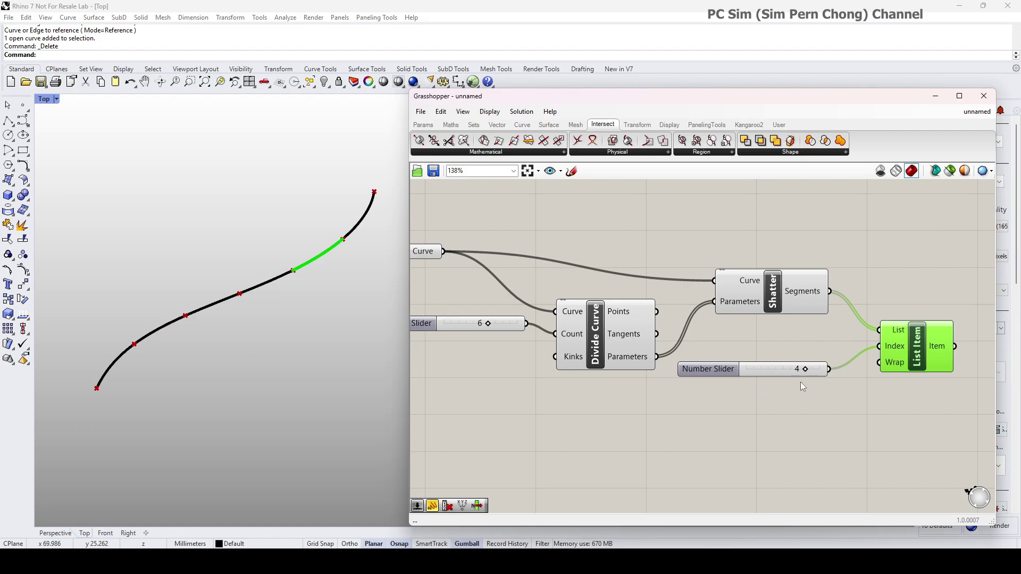
- Delete Divide Curve, Shatter, List Item and both number sliders, keeping only the Curve parameter on the canvas
{"action": "scroll", "coordinate": [797, 384], "scroll_direction": "down", "scroll_amount": 4}
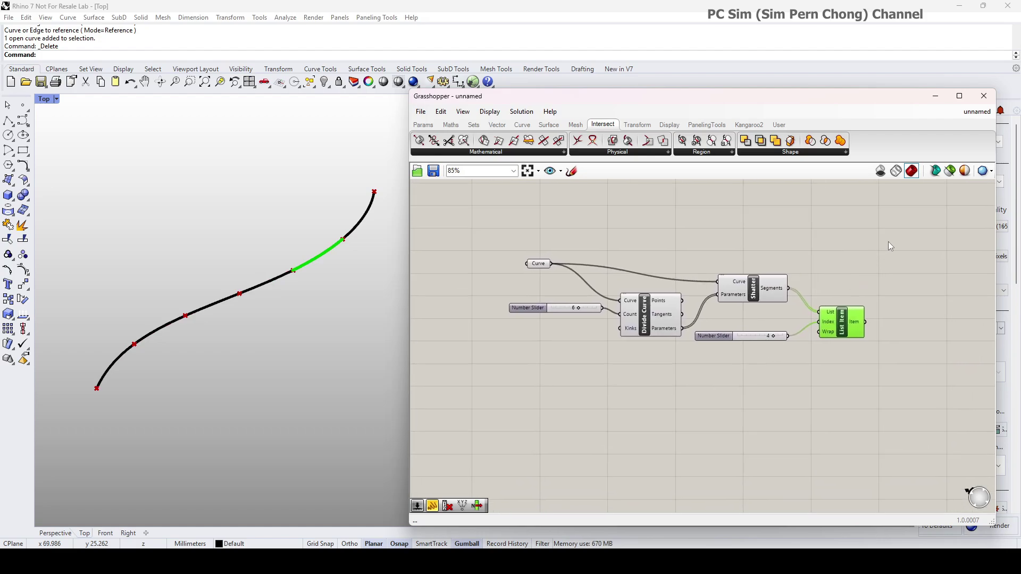
{"action": "left_click_drag", "start_coordinate": [888, 242], "coordinate": [608, 381]}
{"action": "key", "text": "Delete"}
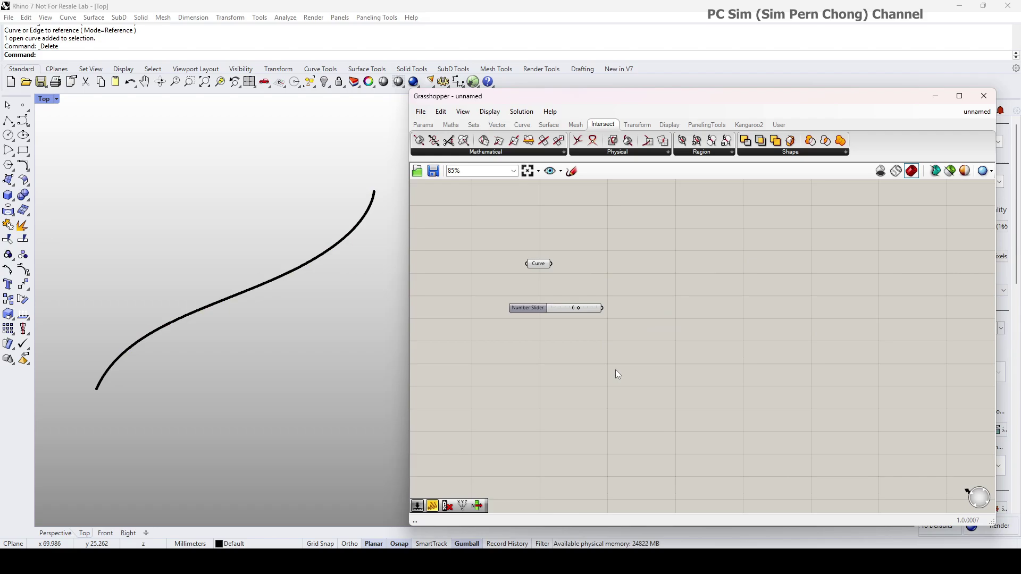
{"action": "left_click_drag", "start_coordinate": [640, 294], "coordinate": [485, 332]}
{"action": "key", "text": "Delete"}
{"action": "scroll", "coordinate": [475, 318], "scroll_direction": "up", "scroll_amount": 7}
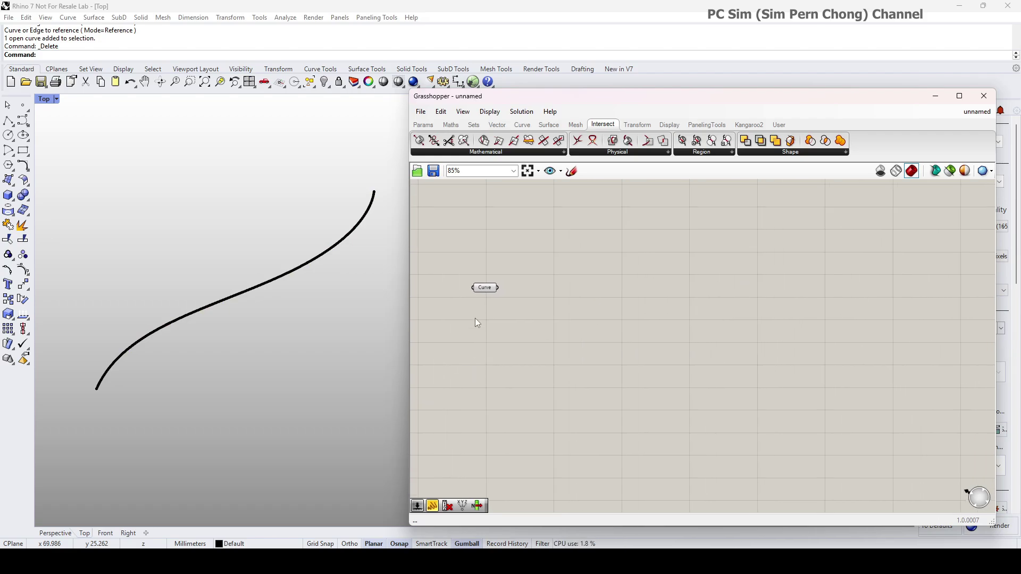
{"action": "left_click", "coordinate": [494, 254]}
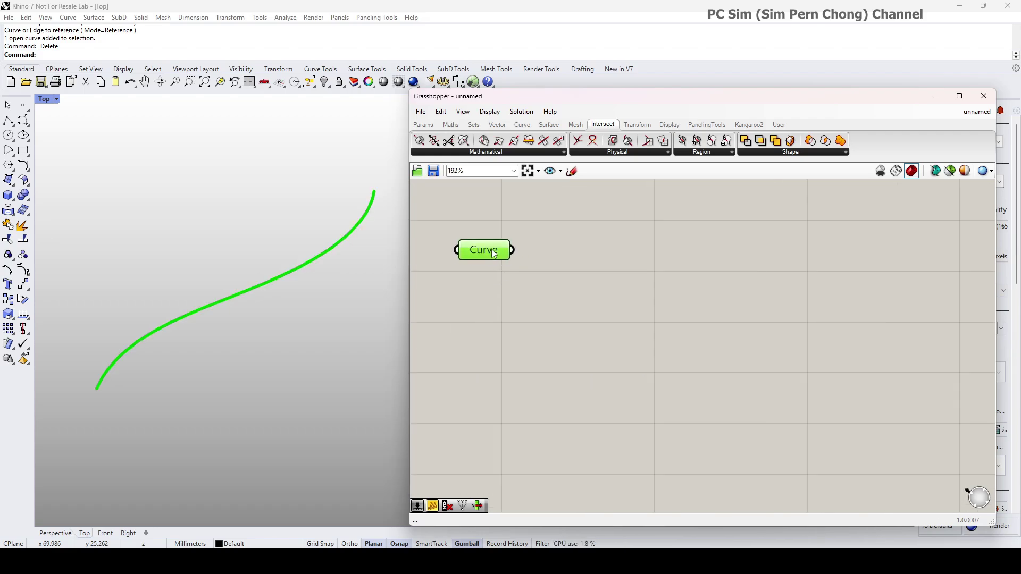
{"action": "left_click", "coordinate": [529, 342]}
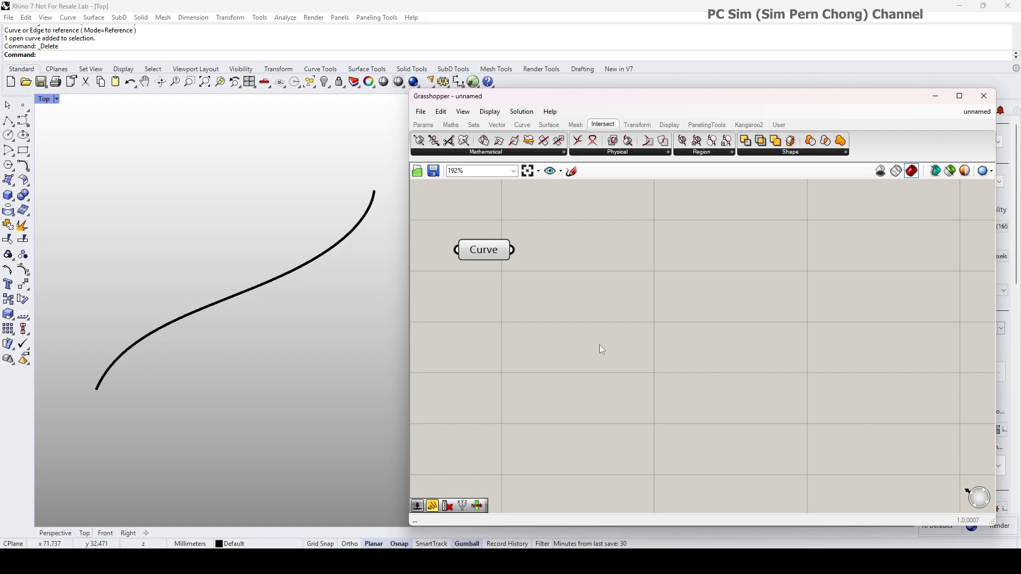
- Add a Point On Curve component below and to the right of the Curve parameter and connect the Curve parameter to it
{"action": "right_click_drag", "start_coordinate": [595, 350], "coordinate": [584, 346]}
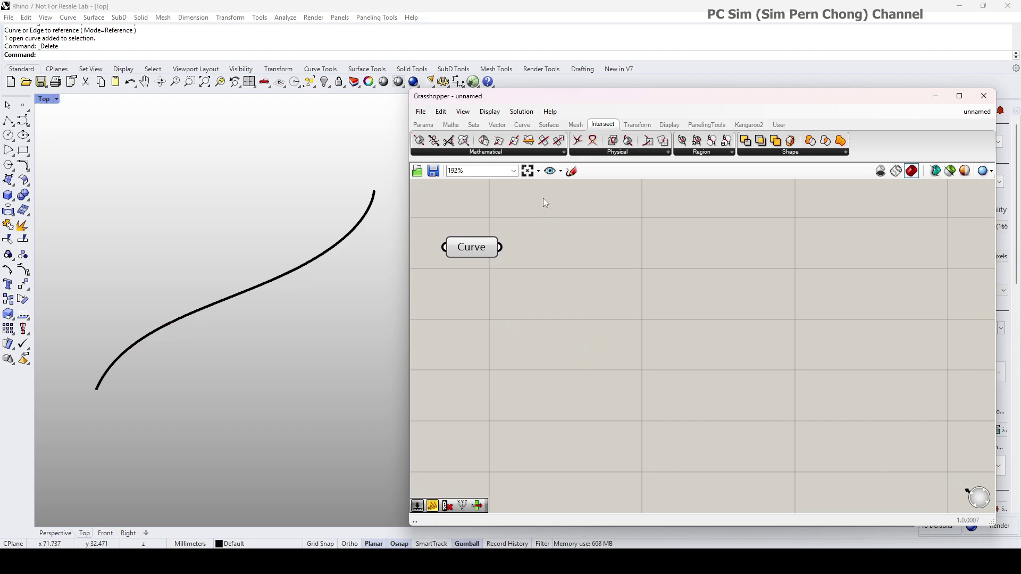
{"action": "left_click", "coordinate": [522, 124]}
{"action": "left_click", "coordinate": [509, 152]}
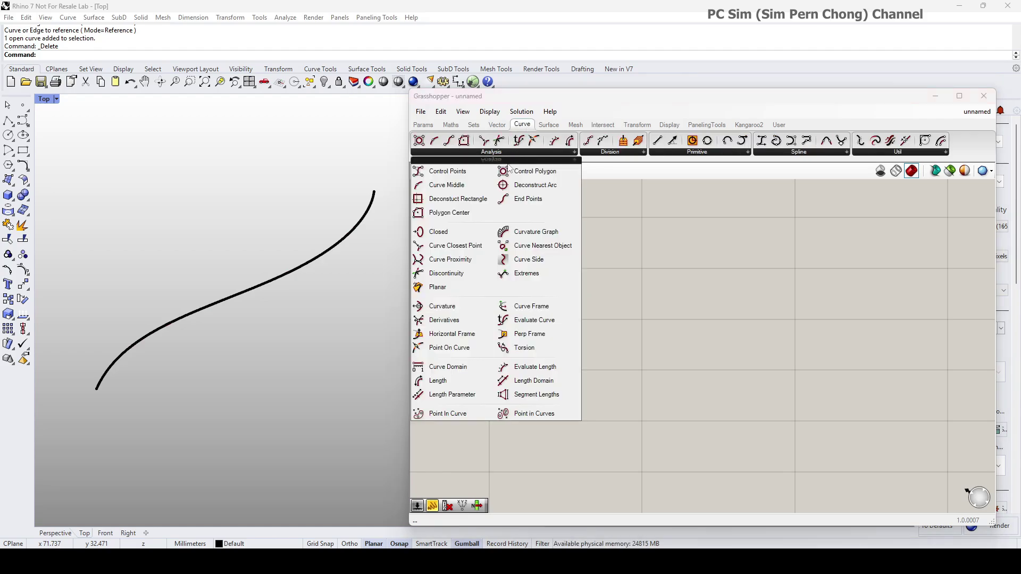
{"action": "left_click", "coordinate": [438, 348]}
{"action": "left_click", "coordinate": [594, 338]}
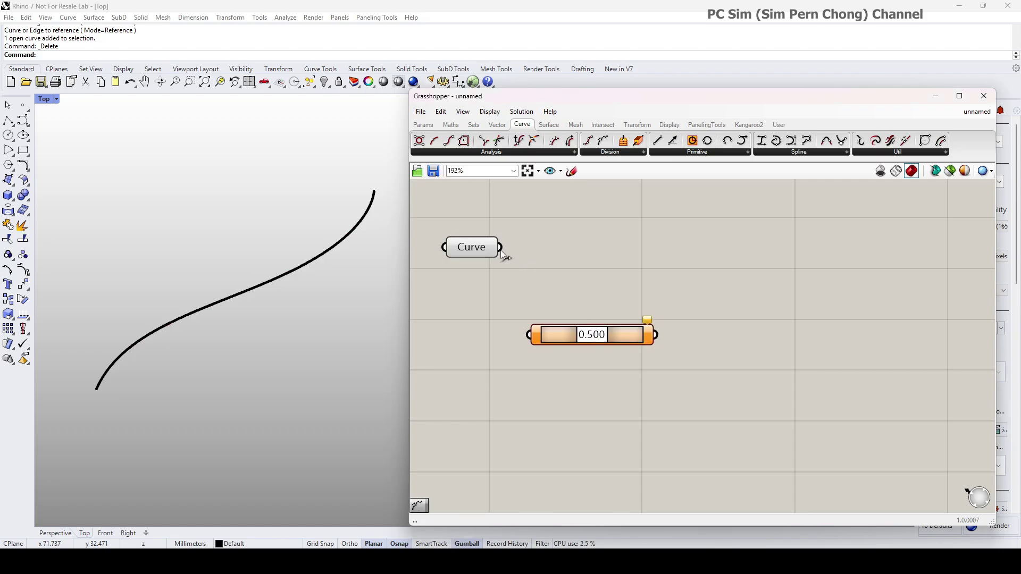
{"action": "left_click_drag", "start_coordinate": [500, 247], "coordinate": [529, 335]}
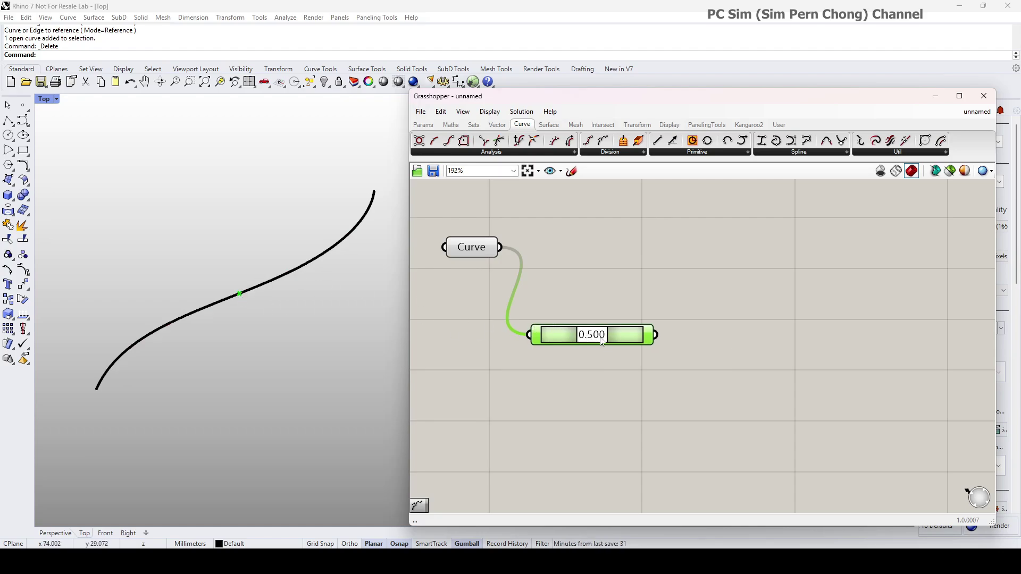
{"action": "right_click_drag", "start_coordinate": [603, 342], "coordinate": [630, 362]}
{"action": "left_click_drag", "start_coordinate": [634, 366], "coordinate": [651, 372]}
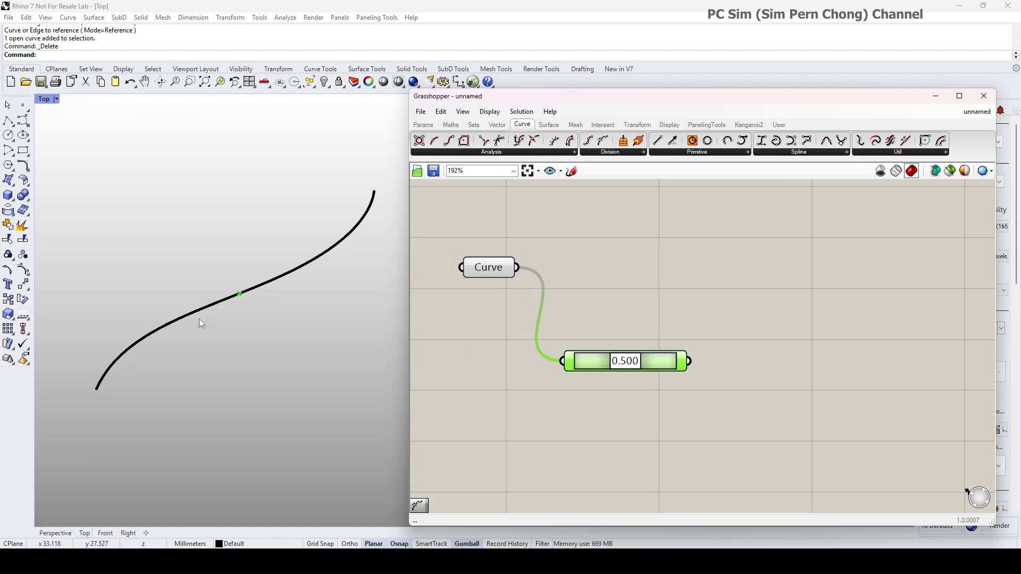
- Try Point On Curve positions 0.000, 0.269 and 0.493, and set it to the 1/3 (third) preset
{"action": "left_click_drag", "start_coordinate": [628, 363], "coordinate": [586, 375]}
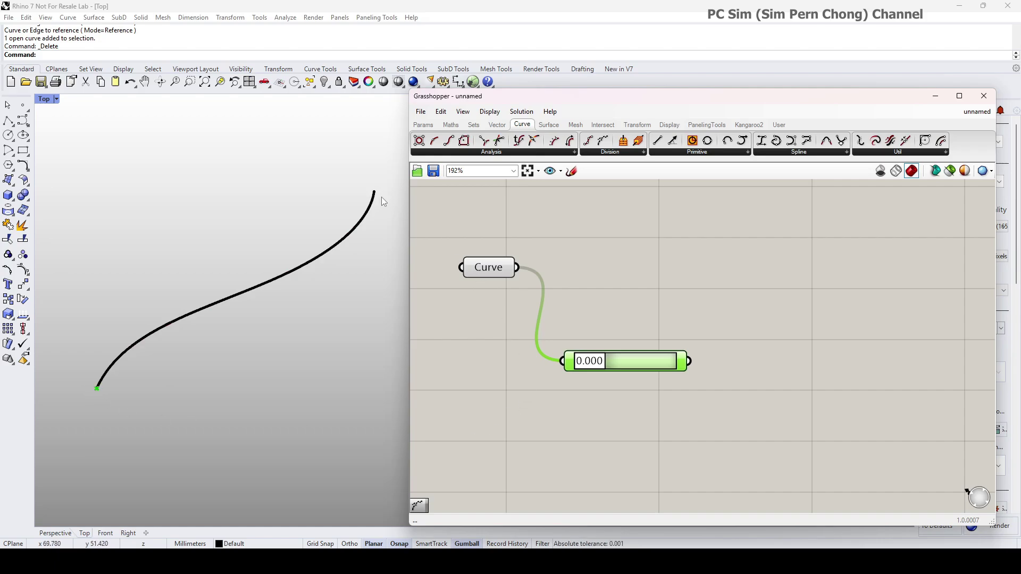
{"action": "mouse_move", "coordinate": [600, 363]}
{"action": "left_mouse_down"}
{"action": "mouse_move", "coordinate": [678, 369]}
{"action": "mouse_move", "coordinate": [588, 365]}
{"action": "mouse_move", "coordinate": [656, 364]}
{"action": "mouse_move", "coordinate": [610, 373]}
{"action": "left_mouse_up"}
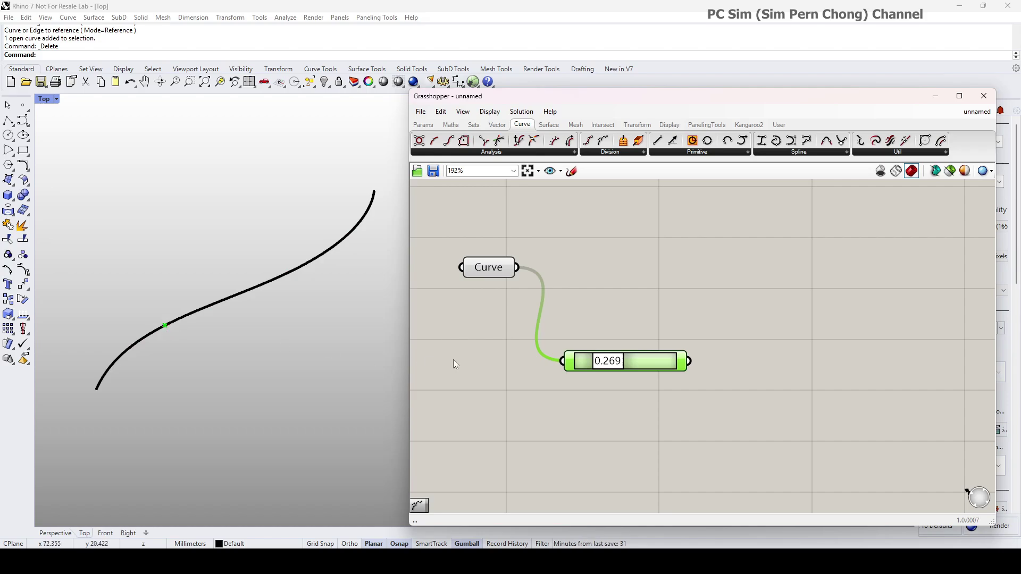
{"action": "left_click_drag", "start_coordinate": [609, 367], "coordinate": [632, 368]}
{"action": "right_click", "coordinate": [631, 369]}
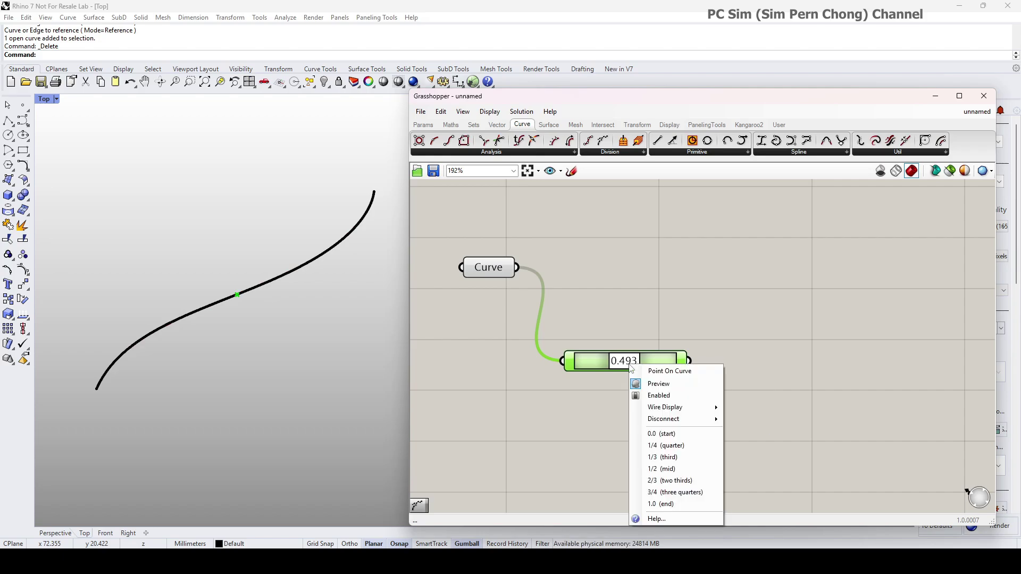
{"action": "left_click", "coordinate": [698, 462]}
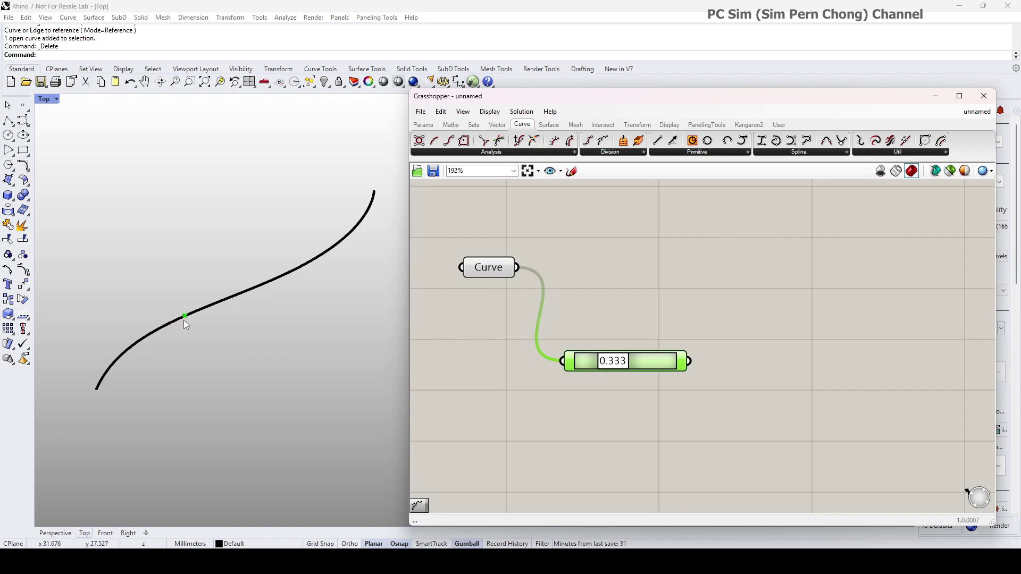
- Add a Shatter component above and to the right of Point On Curve, leaving a gap between them
{"action": "right_click_drag", "start_coordinate": [551, 354], "coordinate": [687, 383]}
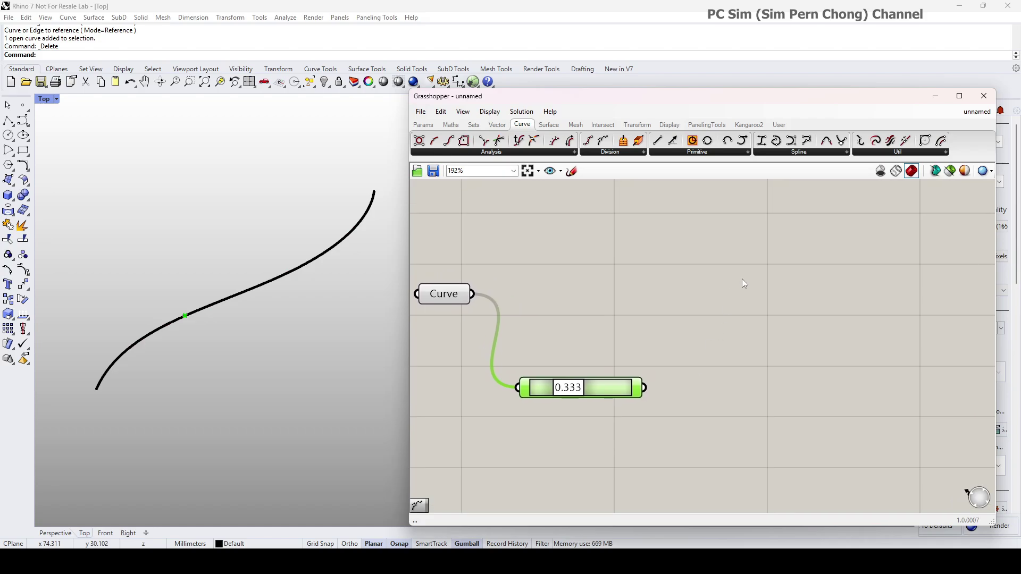
{"action": "double_click", "coordinate": [728, 282]}
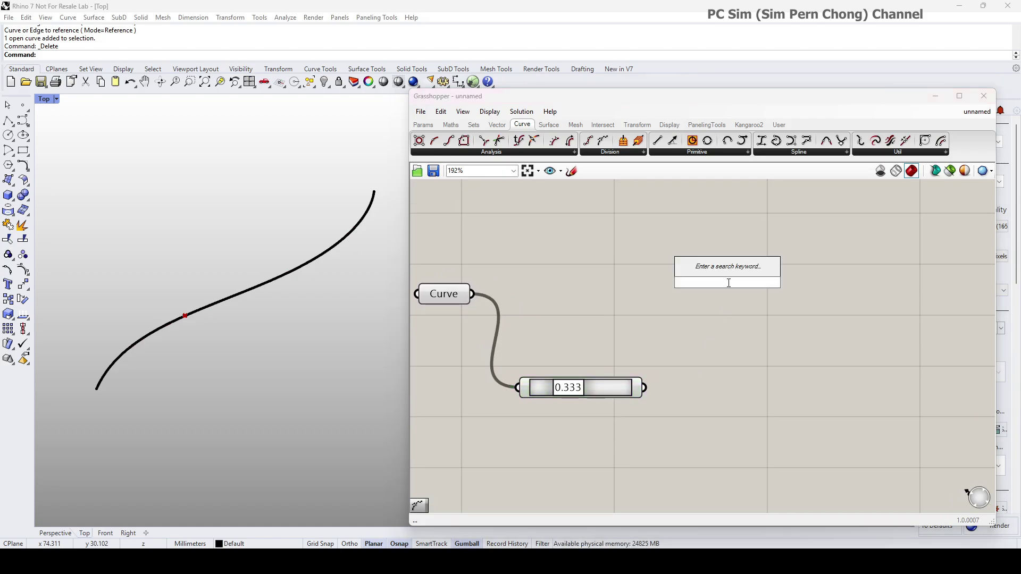
{"action": "type", "text": "shatt"}
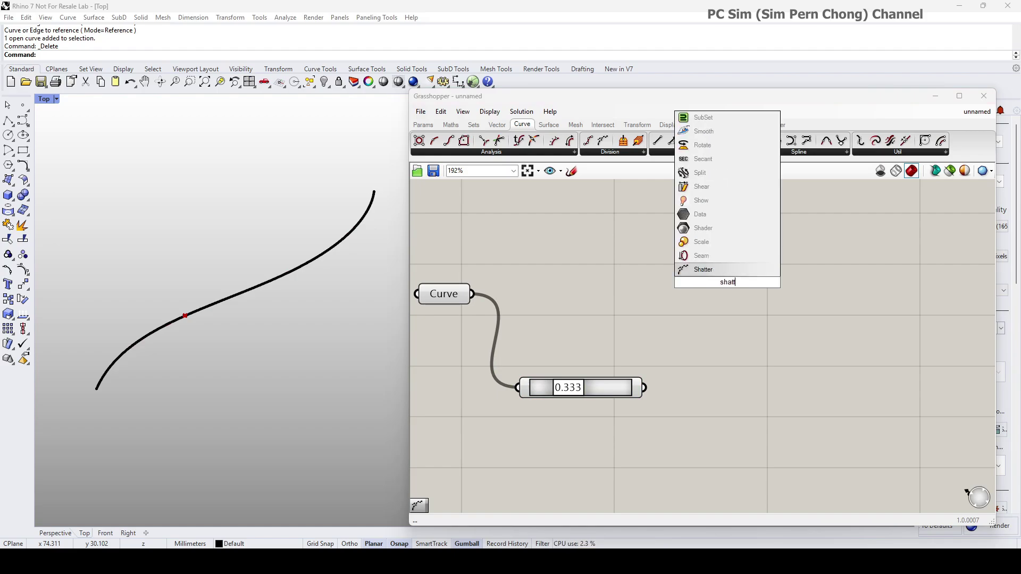
{"action": "key", "text": "Return"}
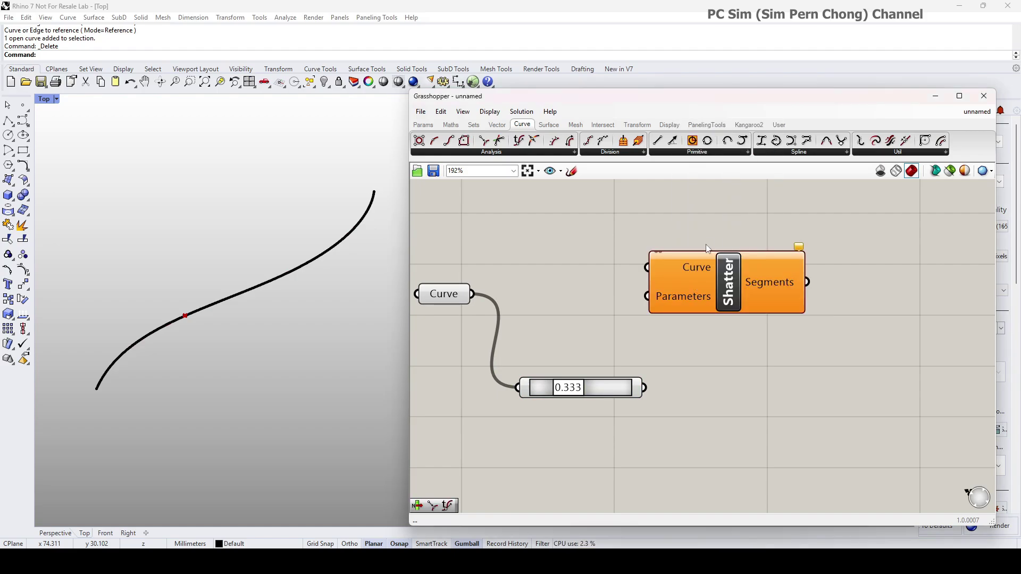
{"action": "left_click_drag", "start_coordinate": [762, 281], "coordinate": [853, 287]}
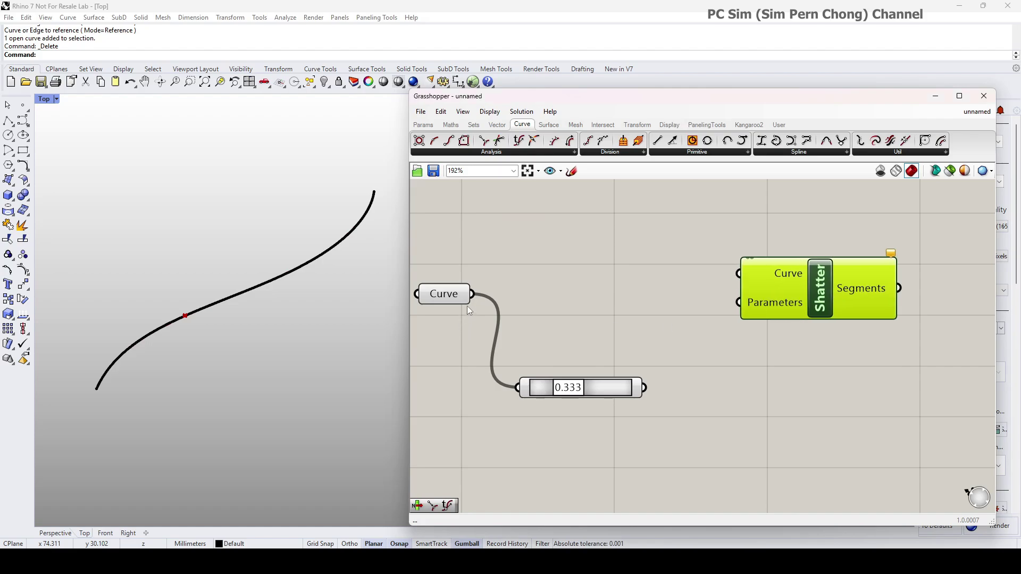
- Connect the Curve parameter to Shatter's Curve input and move Shatter farther right and up to make room
{"action": "left_click_drag", "start_coordinate": [472, 295], "coordinate": [742, 278]}
{"action": "right_click_drag", "start_coordinate": [767, 297], "coordinate": [732, 269]}
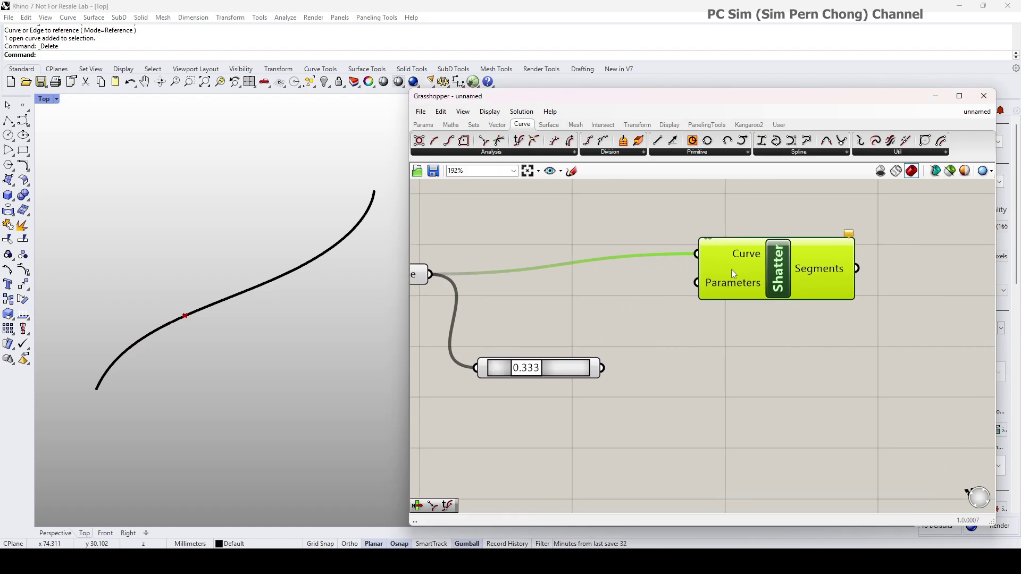
{"action": "left_click_drag", "start_coordinate": [731, 269], "coordinate": [760, 287]}
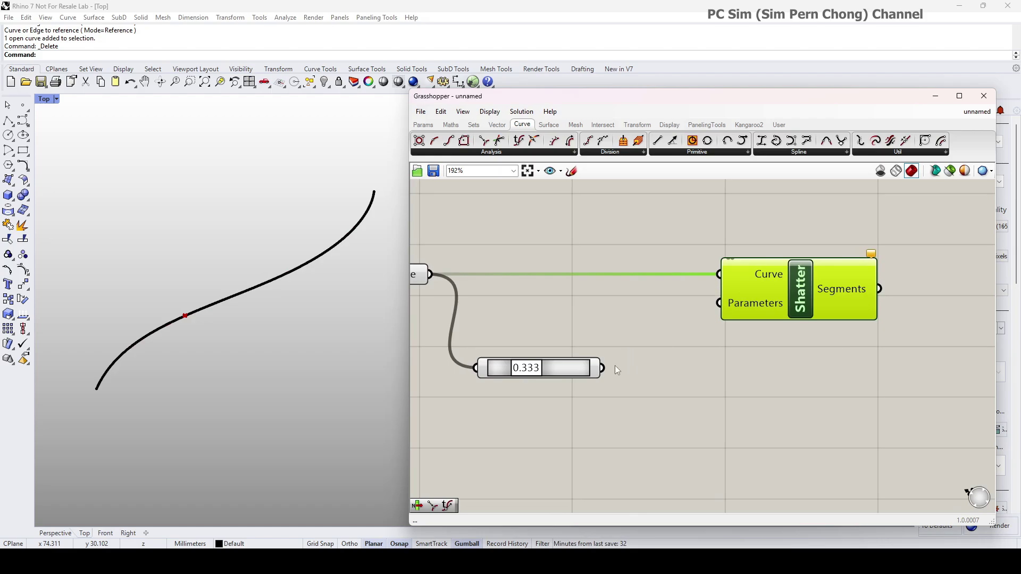
{"action": "left_click_drag", "start_coordinate": [745, 310], "coordinate": [783, 295]}
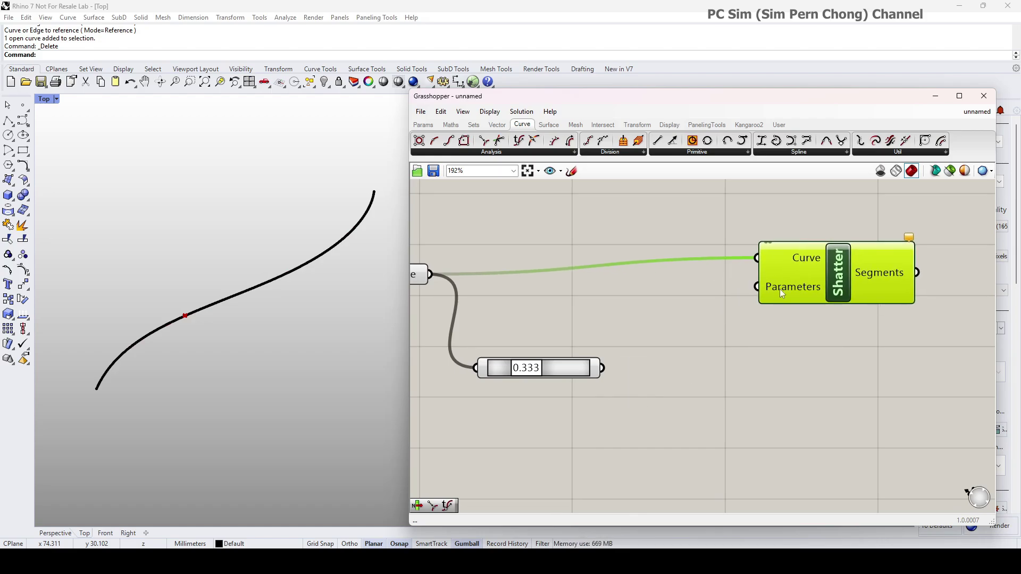
{"action": "right_click_drag", "start_coordinate": [707, 387], "coordinate": [729, 389]}
{"action": "scroll", "coordinate": [729, 390], "scroll_direction": "down", "scroll_amount": 2}
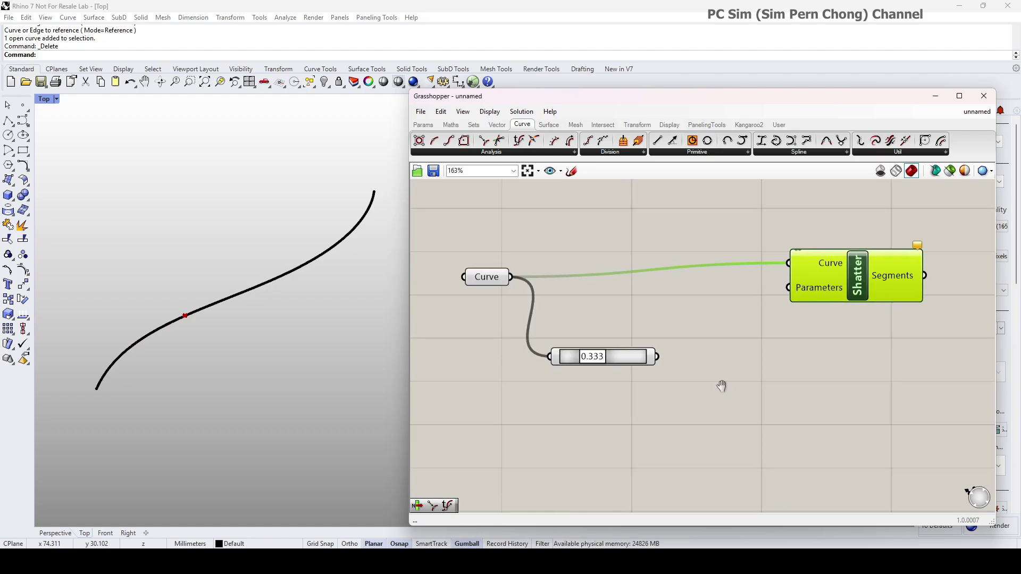
{"action": "left_click_drag", "start_coordinate": [812, 287], "coordinate": [816, 258]}
- Add a Curve Closest Point component to the right of Point On Curve, below Shatter
{"action": "right_click_drag", "start_coordinate": [713, 369], "coordinate": [690, 363]}
{"action": "double_click", "coordinate": [689, 364]}
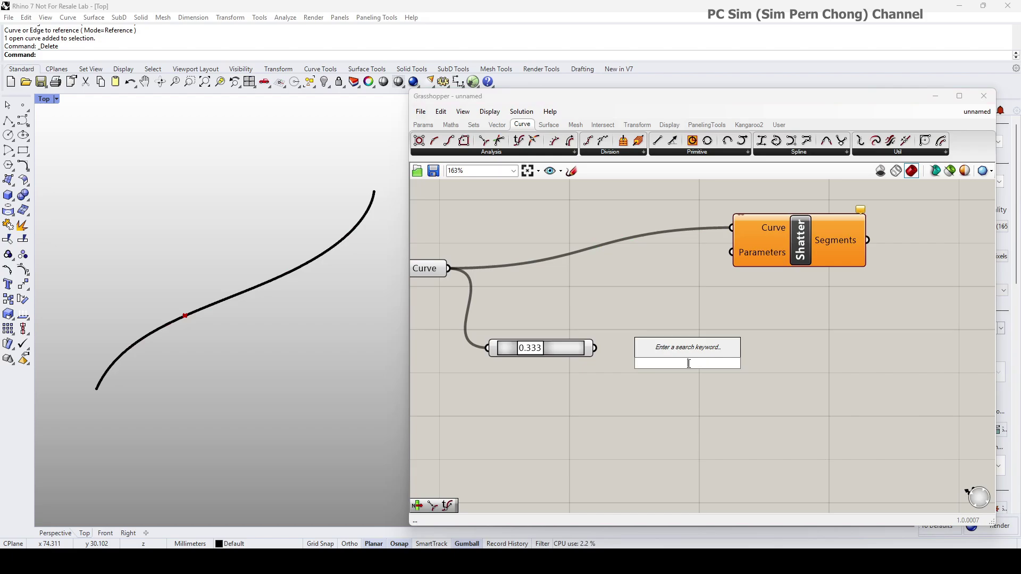
{"action": "type", "text": "cur"}
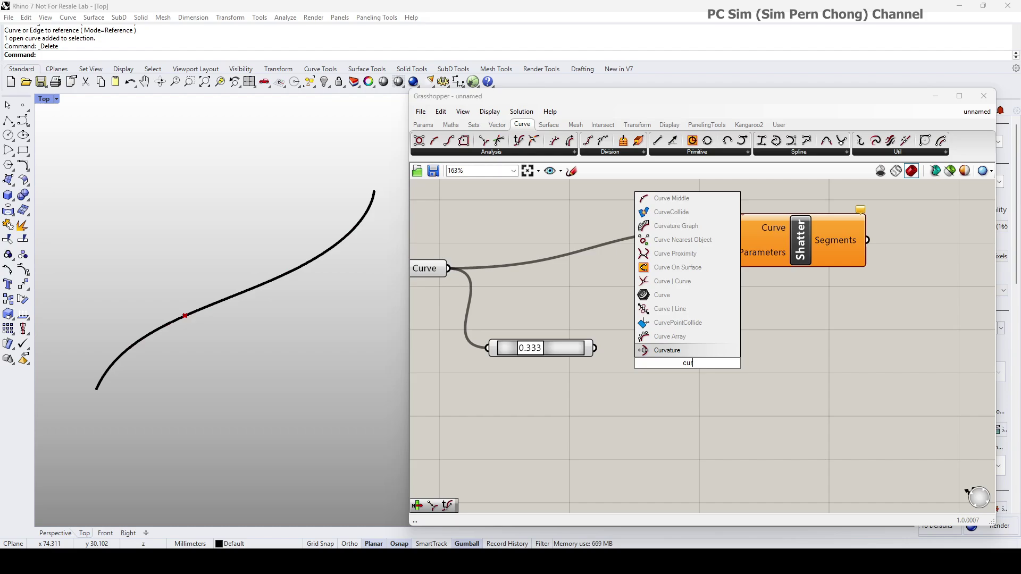
{"action": "key", "text": "BackSpace"}
{"action": "key", "text": "BackSpace"}
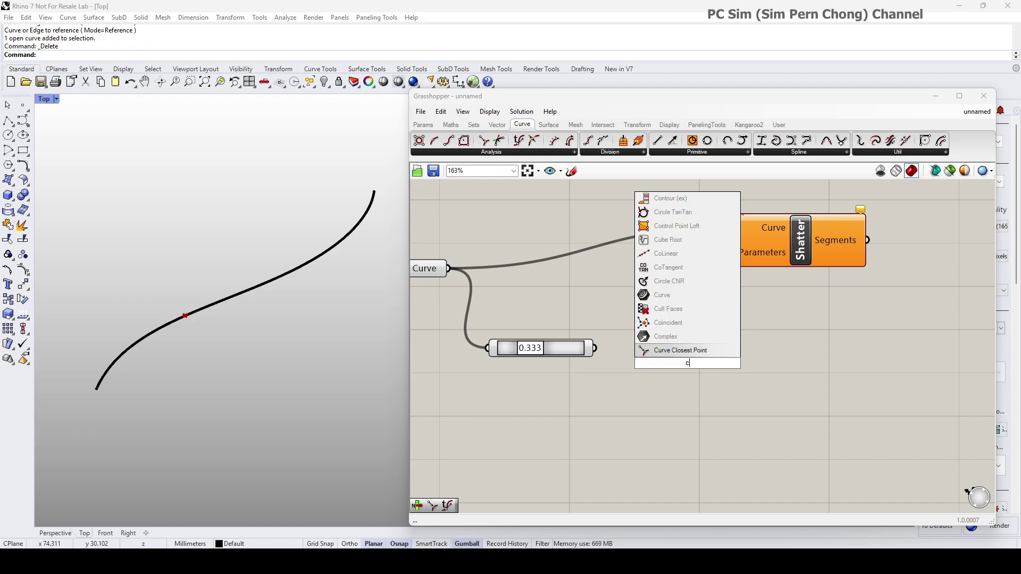
{"action": "left_click", "coordinate": [690, 351]}
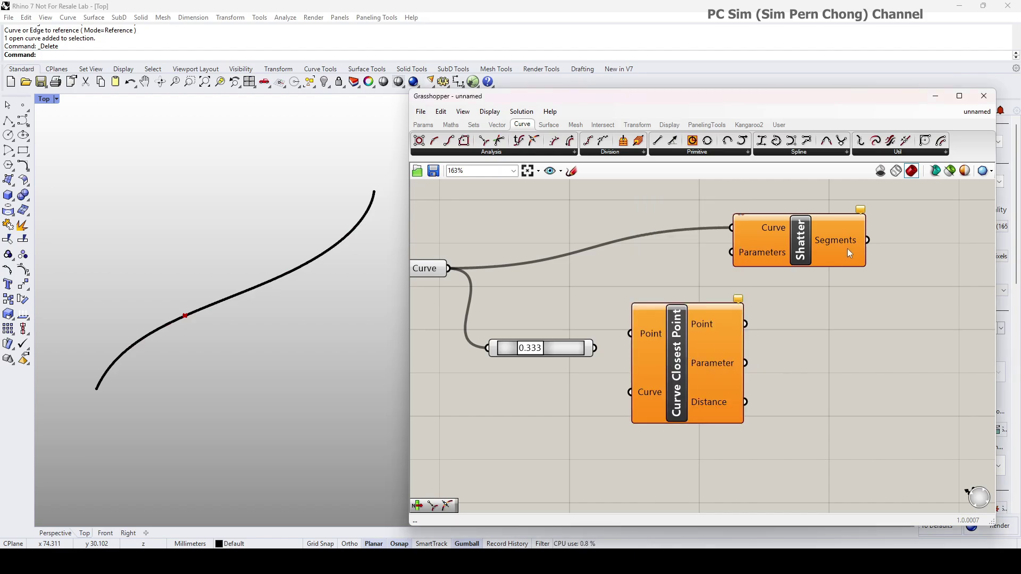
- Shift Shatter and Curve Closest Point farther right and connect the Curve parameter to Curve Closest Point's Curve input
{"action": "left_click_drag", "start_coordinate": [847, 248], "coordinate": [888, 252]}
{"action": "left_click", "coordinate": [689, 372]}
{"action": "left_click_drag", "start_coordinate": [689, 371], "coordinate": [710, 382]}
{"action": "right_click_drag", "start_coordinate": [710, 383], "coordinate": [760, 371]}
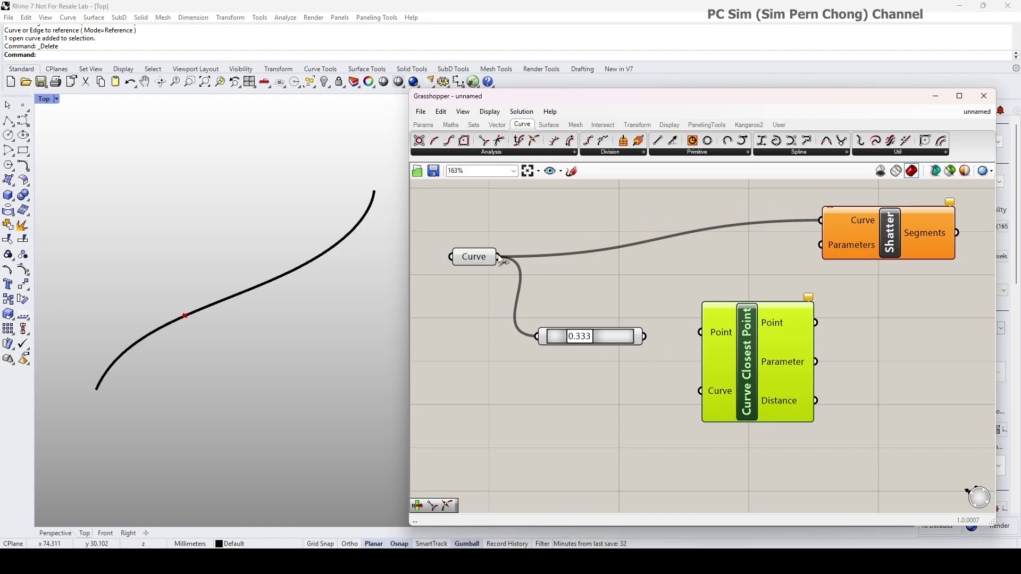
{"action": "left_click_drag", "start_coordinate": [498, 256], "coordinate": [700, 397]}
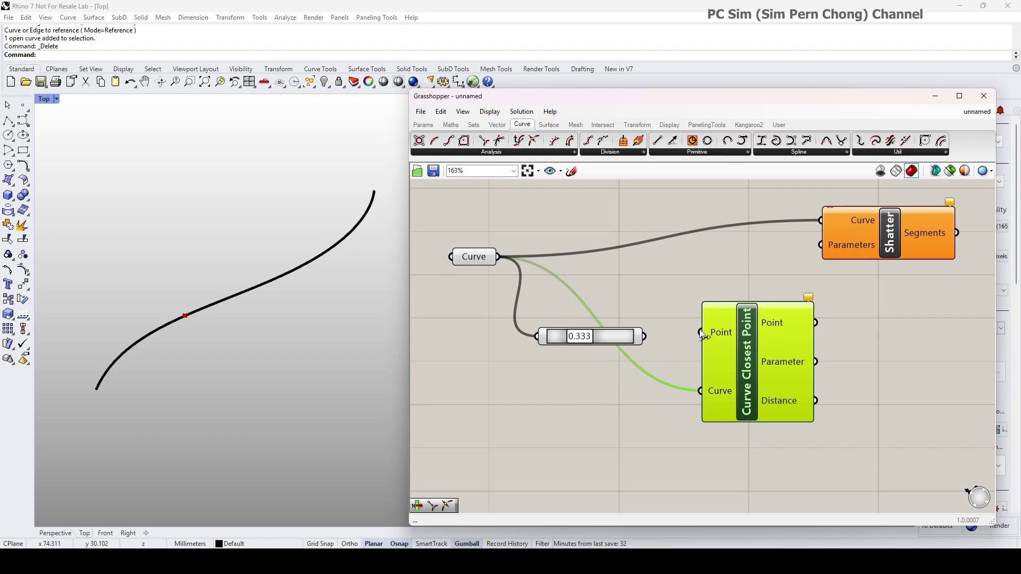
- Connect Point On Curve to Curve Closest Point's Point input, and its Parameter output to Shatter's Parameters input, moving Shatter closer
{"action": "left_click_drag", "start_coordinate": [645, 336], "coordinate": [699, 333]}
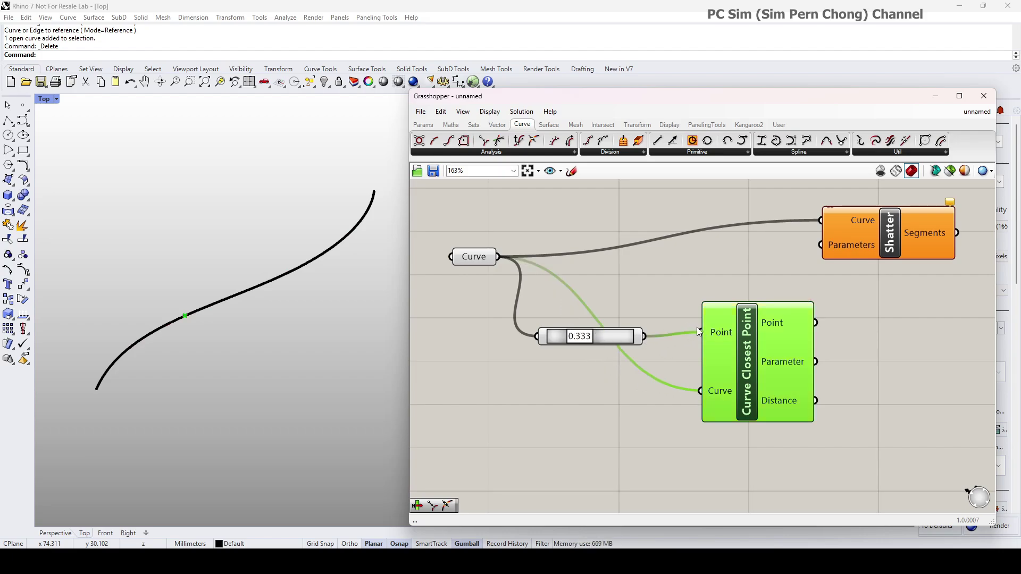
{"action": "right_click_drag", "start_coordinate": [725, 350], "coordinate": [615, 356]}
{"action": "left_click_drag", "start_coordinate": [770, 237], "coordinate": [843, 243]}
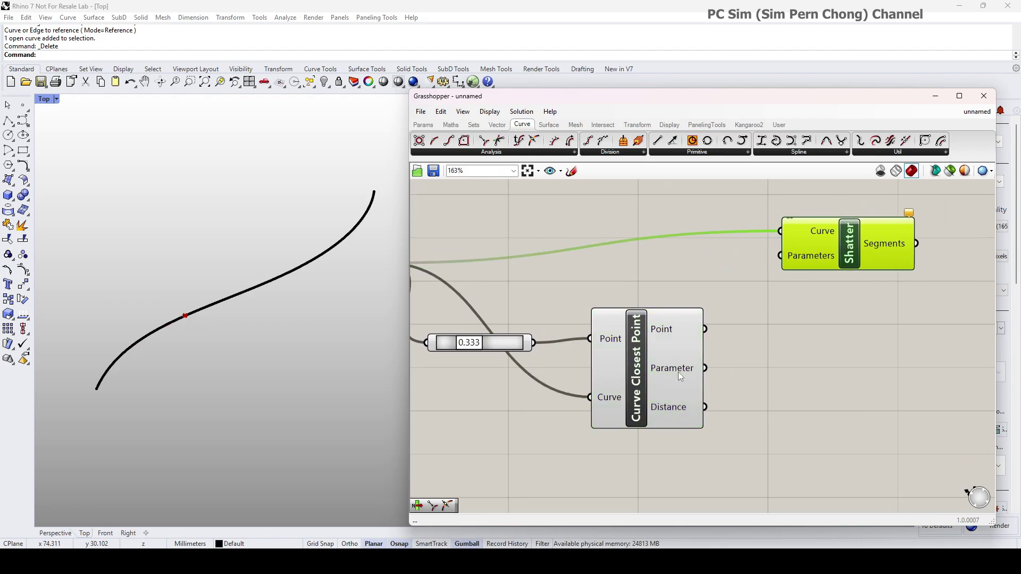
{"action": "right_click_drag", "start_coordinate": [678, 372], "coordinate": [646, 379]}
{"action": "left_click_drag", "start_coordinate": [673, 375], "coordinate": [748, 263]}
{"action": "right_click_drag", "start_coordinate": [735, 355], "coordinate": [713, 325]}
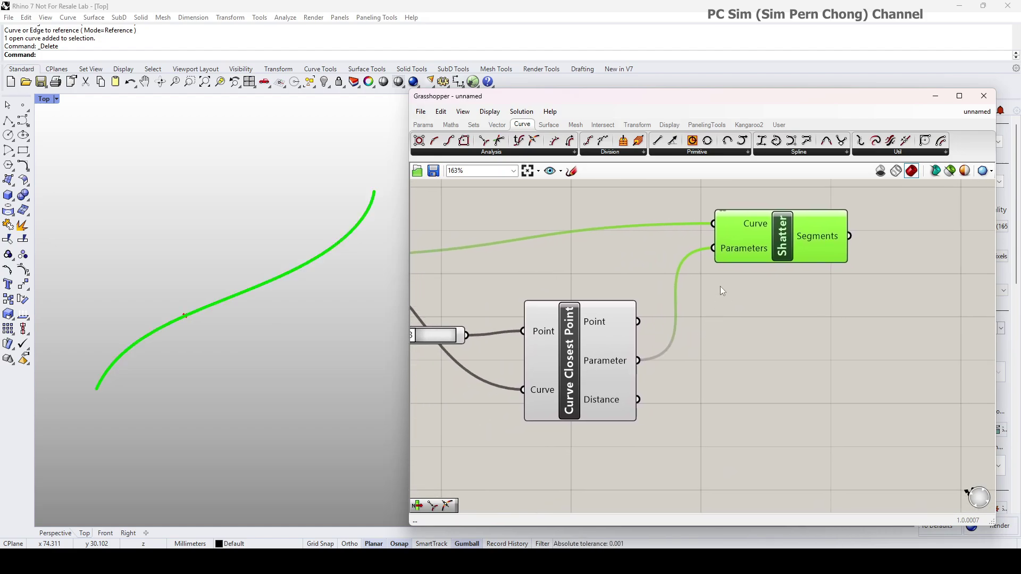
- Tidy the layout by shifting Shatter slightly down and Curve Closest Point farther right
{"action": "left_click_drag", "start_coordinate": [739, 252], "coordinate": [761, 266]}
{"action": "left_click_drag", "start_coordinate": [587, 367], "coordinate": [624, 362]}
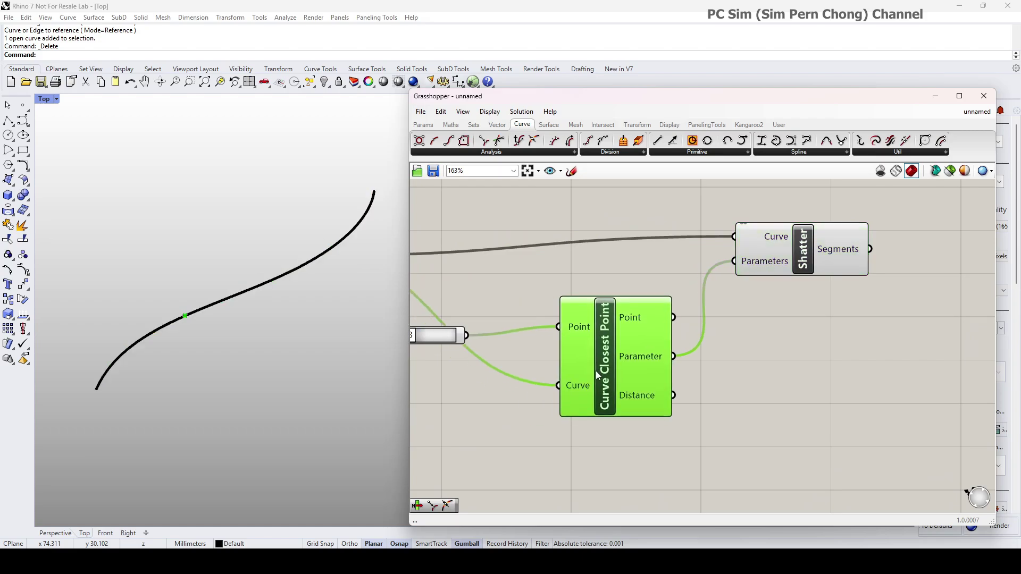
{"action": "left_click", "coordinate": [745, 397]}
{"action": "right_click_drag", "start_coordinate": [745, 397], "coordinate": [689, 412]}
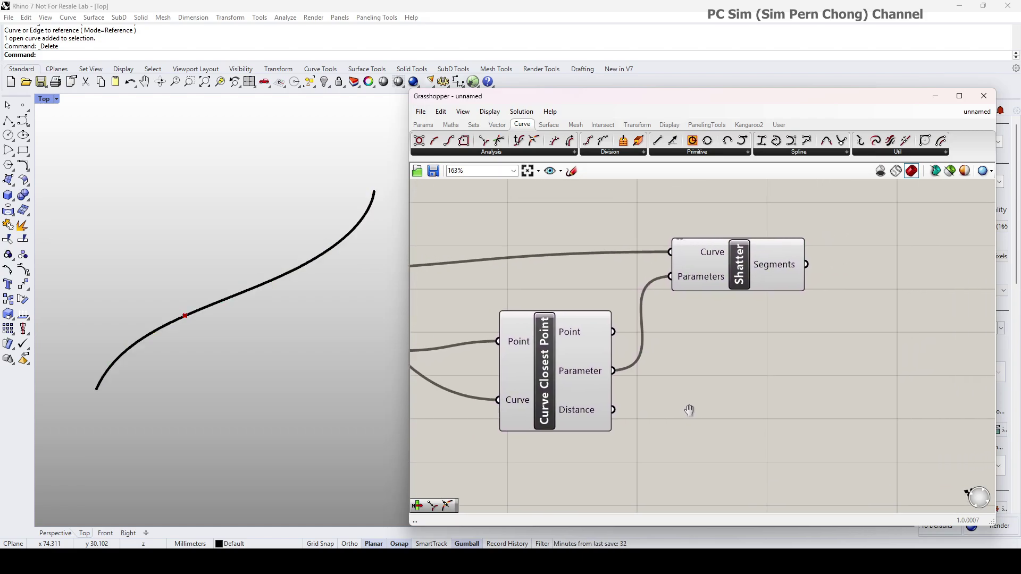
{"action": "left_click", "coordinate": [732, 259]}
- Add a List Item component to the right of Shatter and connect Shatter's Segments output to its List input
{"action": "double_click", "coordinate": [866, 303]}
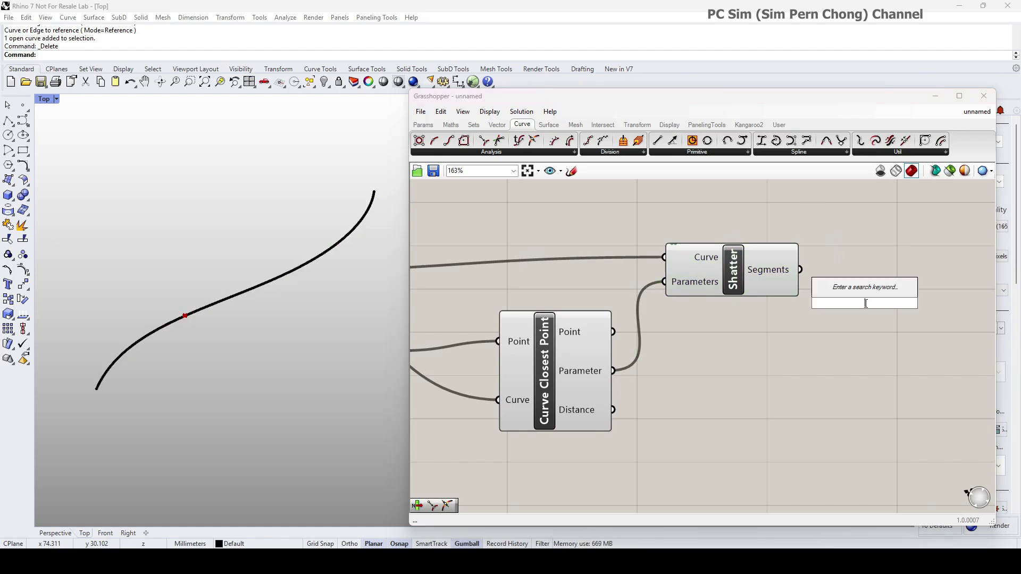
{"action": "type", "text": "lis"}
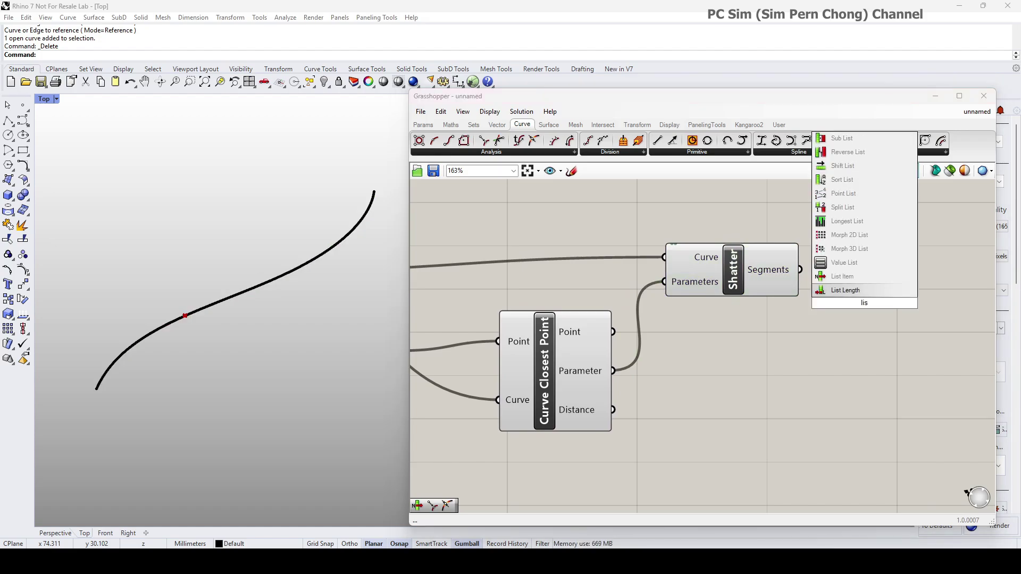
{"action": "left_click", "coordinate": [886, 290]}
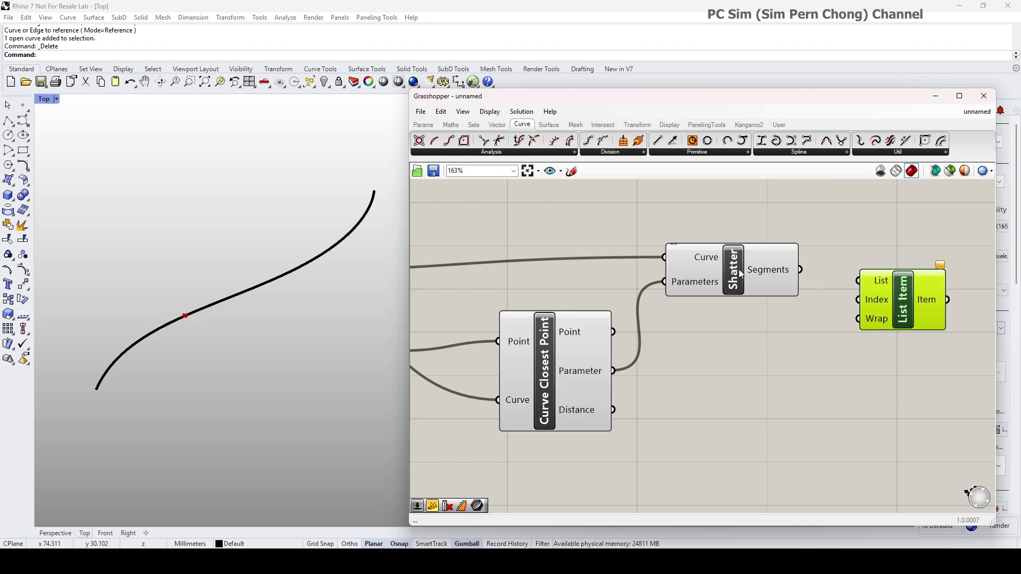
{"action": "left_click_drag", "start_coordinate": [739, 269], "coordinate": [745, 280]}
{"action": "right_click_drag", "start_coordinate": [866, 282], "coordinate": [752, 289]}
{"action": "left_click_drag", "start_coordinate": [774, 306], "coordinate": [804, 310]}
{"action": "left_click_drag", "start_coordinate": [798, 313], "coordinate": [788, 315]}
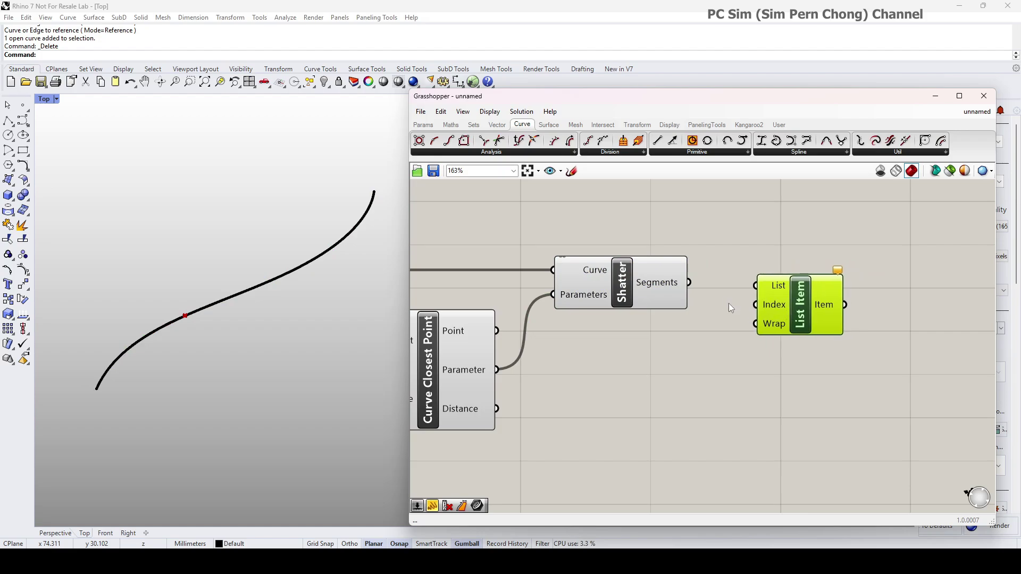
{"action": "left_click_drag", "start_coordinate": [692, 287], "coordinate": [802, 333]}
- Add an integer number slider ranging from 0 to 1 below Shatter and connect it to List Item's Index input
{"action": "double_click", "coordinate": [670, 354]}
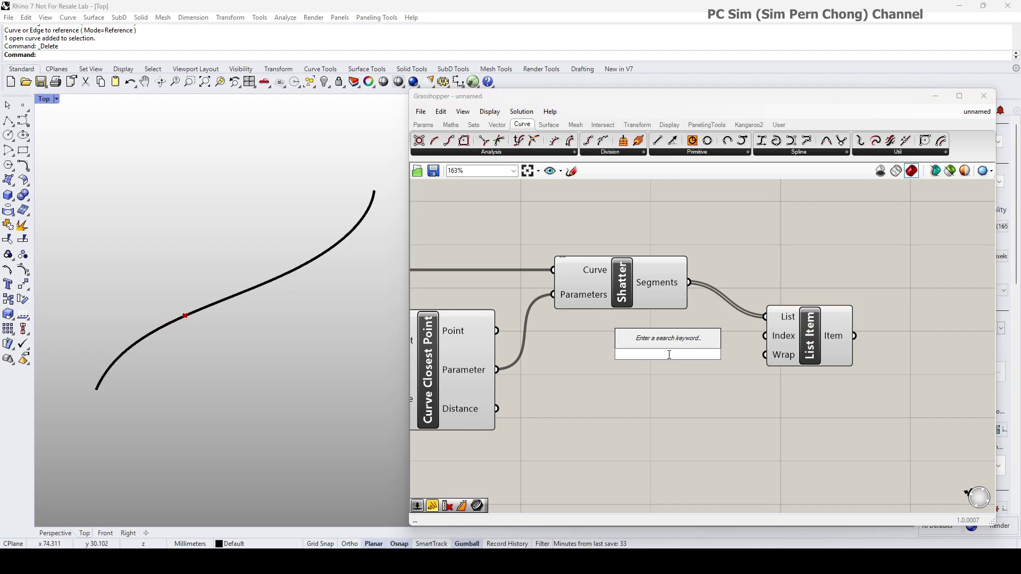
{"action": "type", "text": "0"}
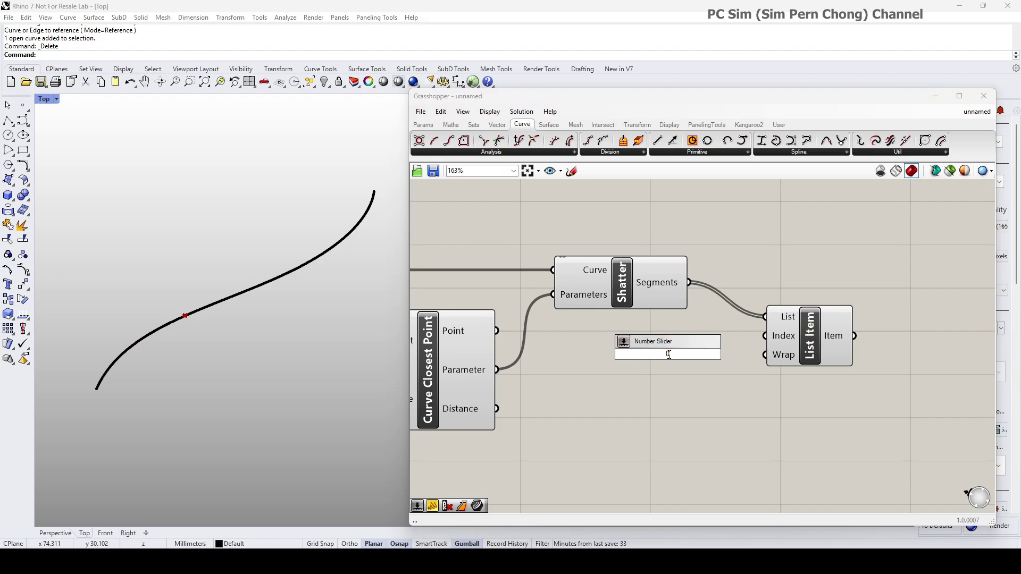
{"action": "type", "text": "..1"}
{"action": "key", "text": "Return"}
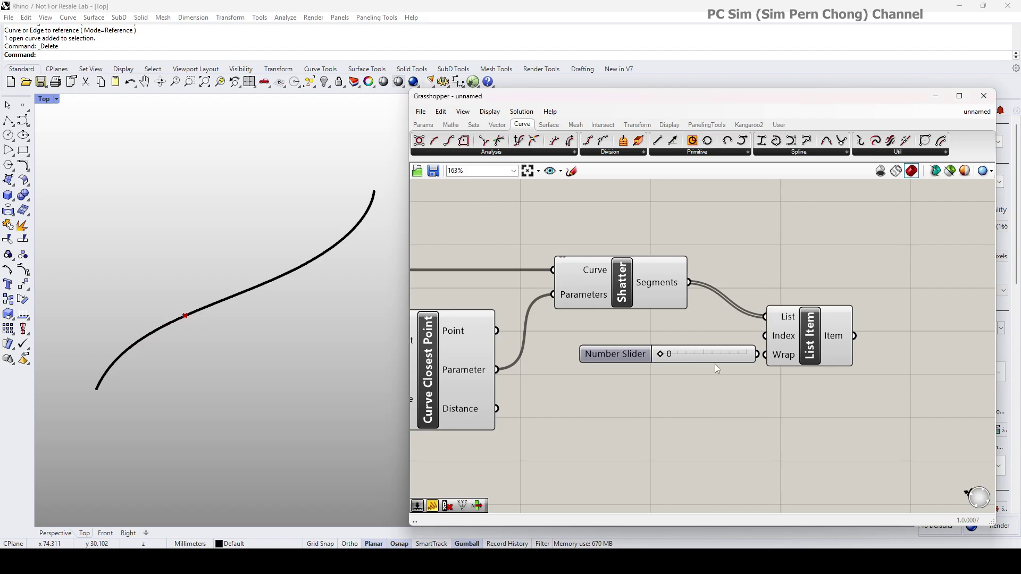
{"action": "left_click_drag", "start_coordinate": [792, 353], "coordinate": [813, 374]}
{"action": "left_click_drag", "start_coordinate": [756, 354], "coordinate": [778, 363]}
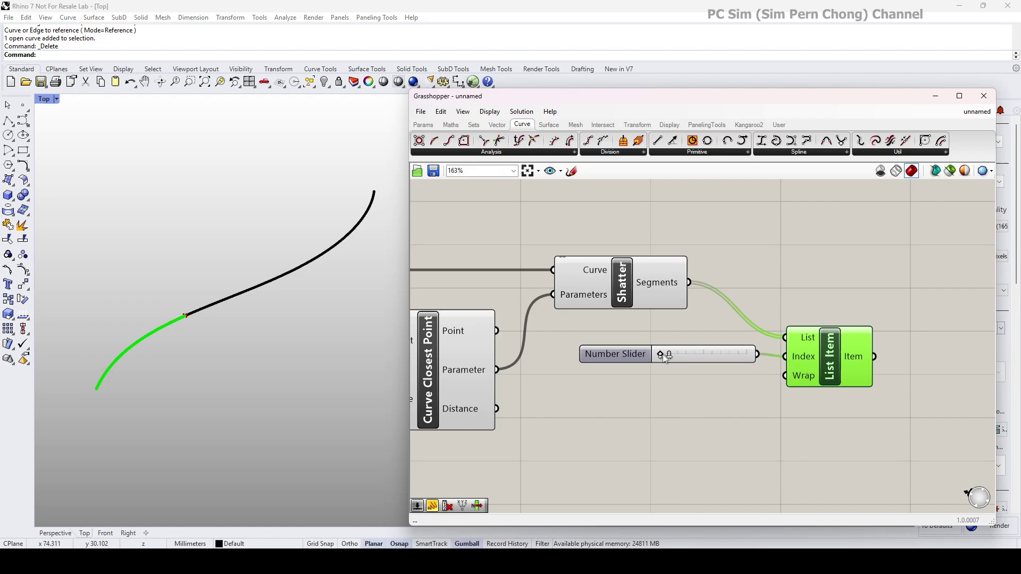
- Set the index slider to 0 and nudge List Item slightly up beside the slider
{"action": "mouse_move", "coordinate": [664, 355]}
{"action": "left_mouse_down"}
{"action": "mouse_move", "coordinate": [742, 355]}
{"action": "mouse_move", "coordinate": [653, 357]}
{"action": "mouse_move", "coordinate": [752, 361]}
{"action": "mouse_move", "coordinate": [647, 363]}
{"action": "left_mouse_up"}
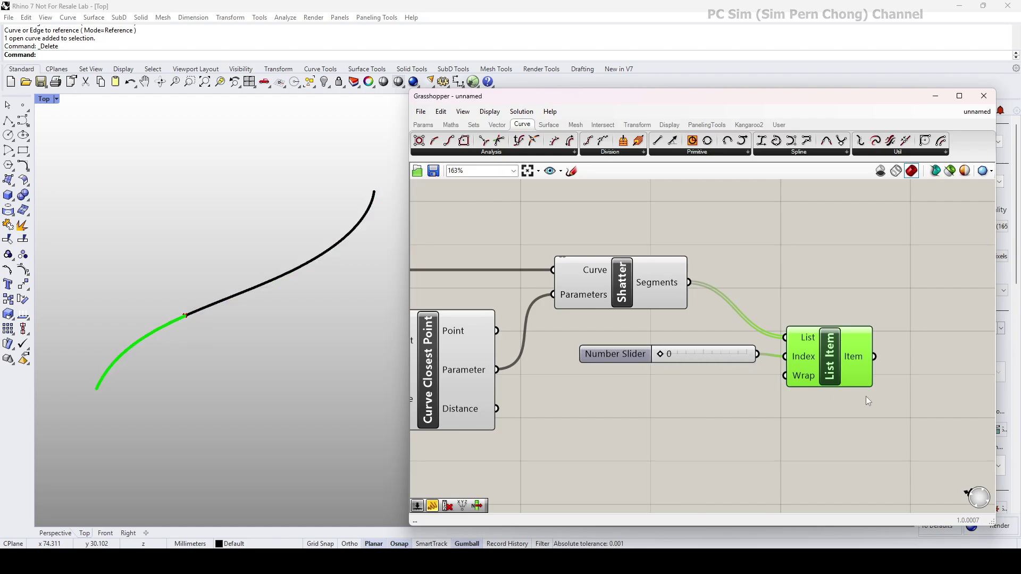
{"action": "left_click_drag", "start_coordinate": [823, 352], "coordinate": [820, 340]}
{"action": "right_click_drag", "start_coordinate": [820, 339], "coordinate": [781, 347]}
{"action": "scroll", "coordinate": [690, 359], "scroll_direction": "up", "scroll_amount": 2}
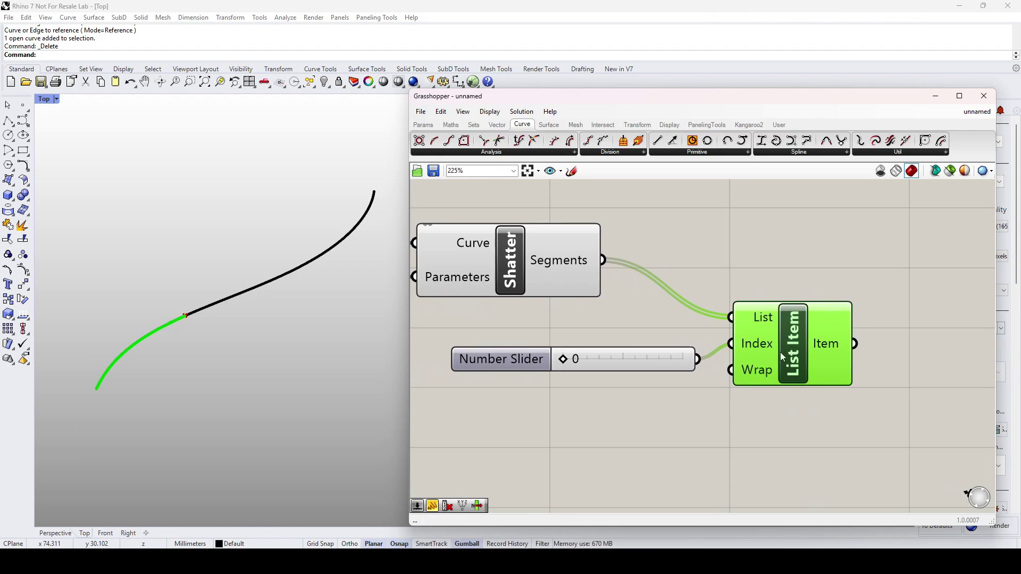
{"action": "scroll", "coordinate": [780, 355], "scroll_direction": "down", "scroll_amount": 1}
{"action": "scroll", "coordinate": [775, 365], "scroll_direction": "down", "scroll_amount": 2}
{"action": "right_click_drag", "start_coordinate": [761, 366], "coordinate": [787, 391]}
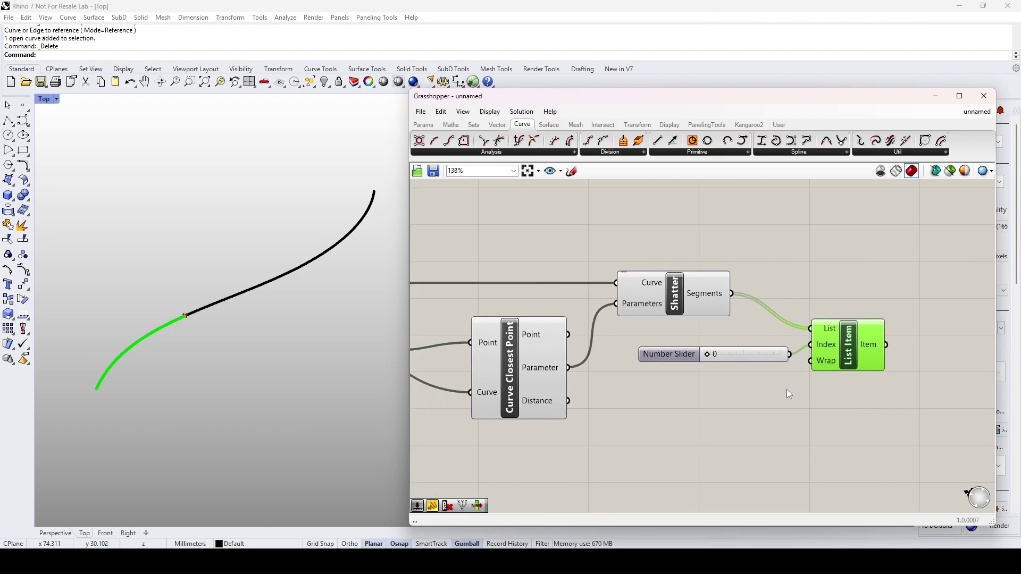